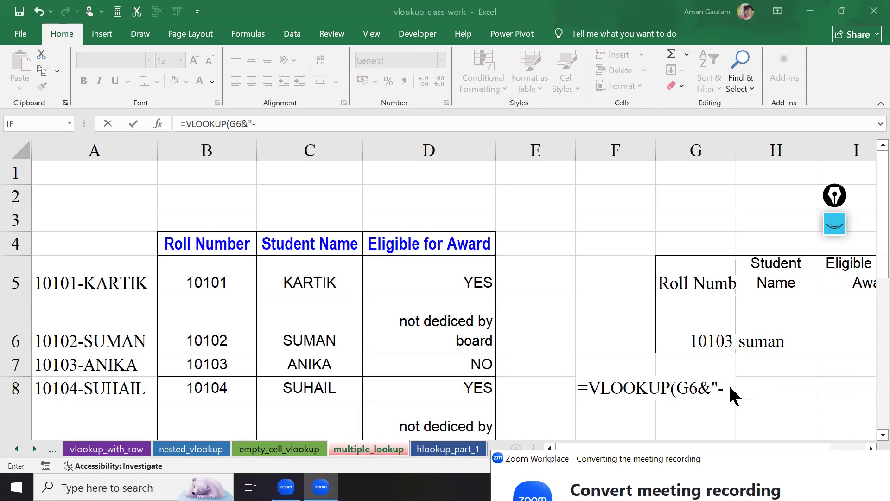
# - Complete the VLOOKUP lookup value in F8 as G6&"-"&H6, joining roll number and student name with a hyphen
pyautogui.click(729, 388)
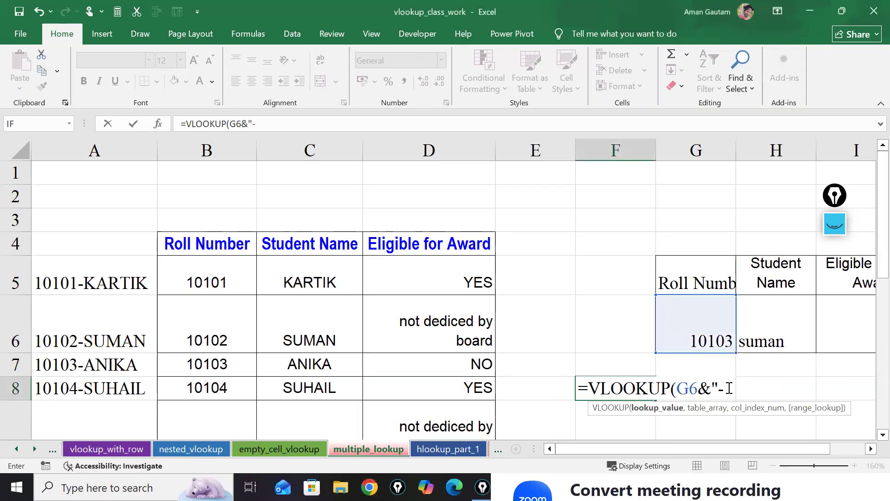
pyautogui.write('"')
pyautogui.click(778, 343)
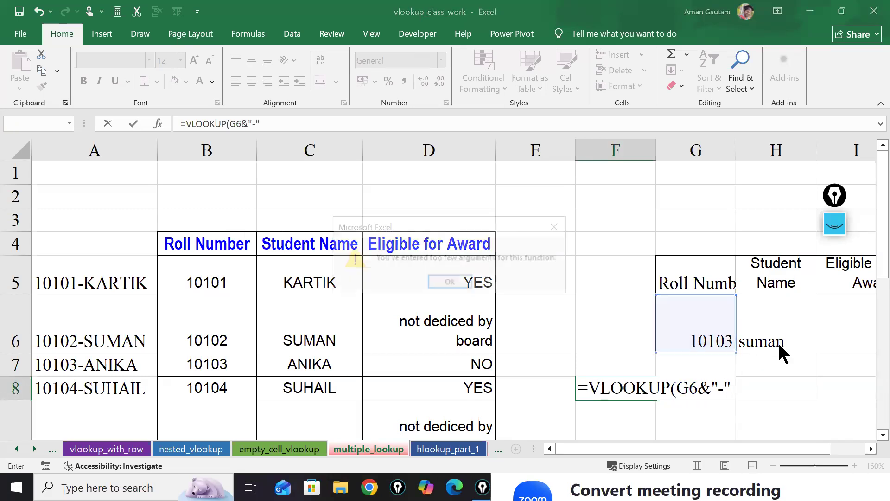
pyautogui.click(461, 288)
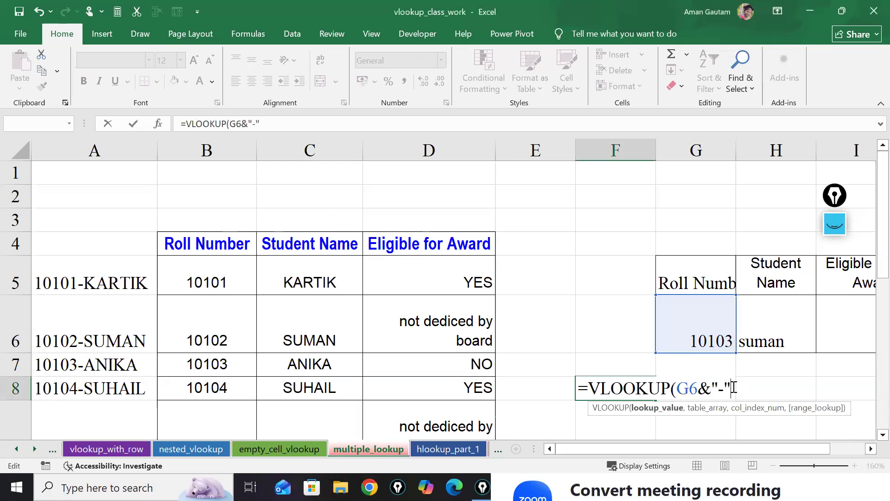
pyautogui.write('&')
pyautogui.click(754, 335)
pyautogui.write(',')
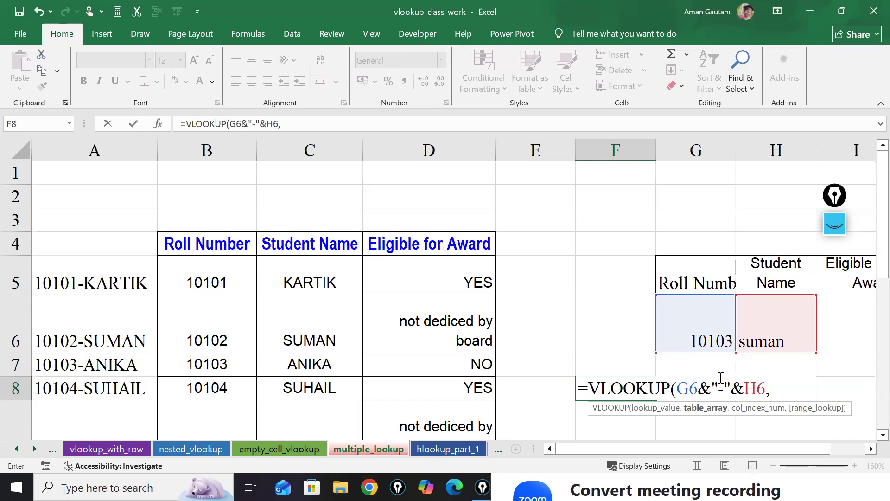
# - Finish the VLOOKUP in F8 with the absolute table range $A$4:$D$10, column index 4 and exact match 0
pyautogui.click(75, 247)
pyautogui.moveTo(140, 284); pyautogui.dragTo(469, 399)
pyautogui.press('F5')
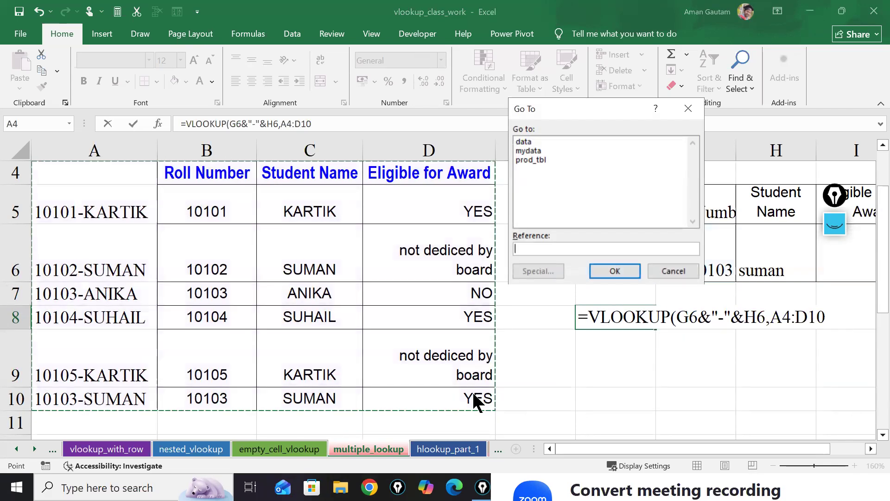
pyautogui.click(677, 270)
pyautogui.press('F4')
pyautogui.write(',')
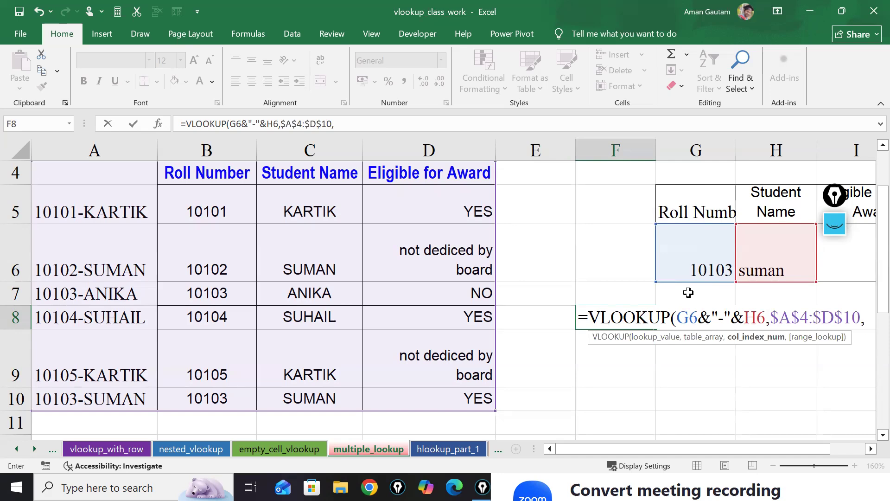
pyautogui.write('4,0)')
pyautogui.press('Return')
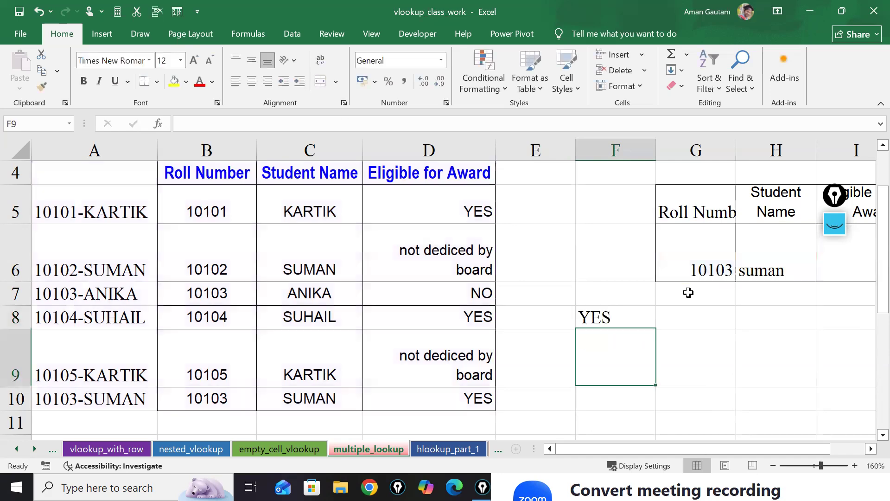
# - Examine the arguments of the VLOOKUP formula in F8 and leave the cell
pyautogui.doubleClick(599, 317)
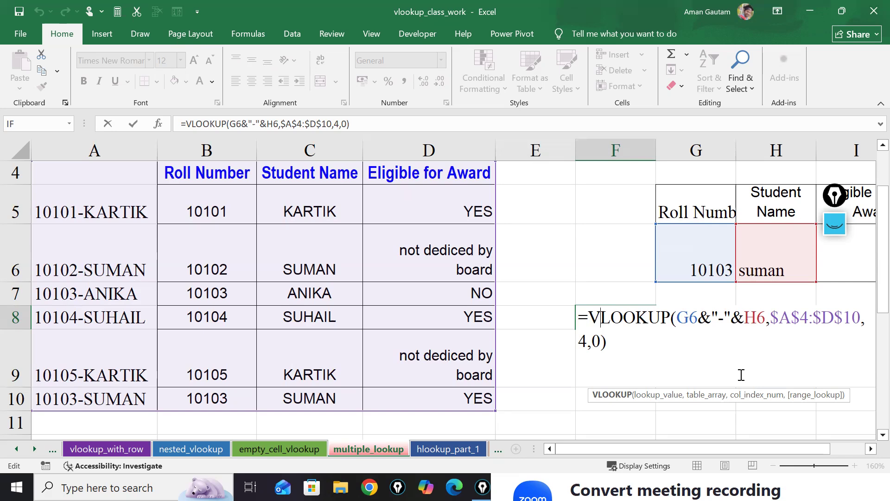
pyautogui.click(648, 466)
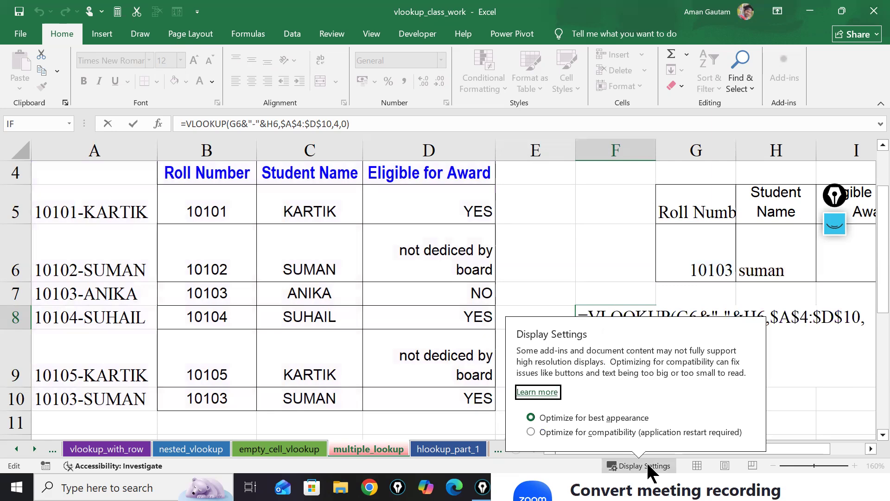
pyautogui.click(789, 358)
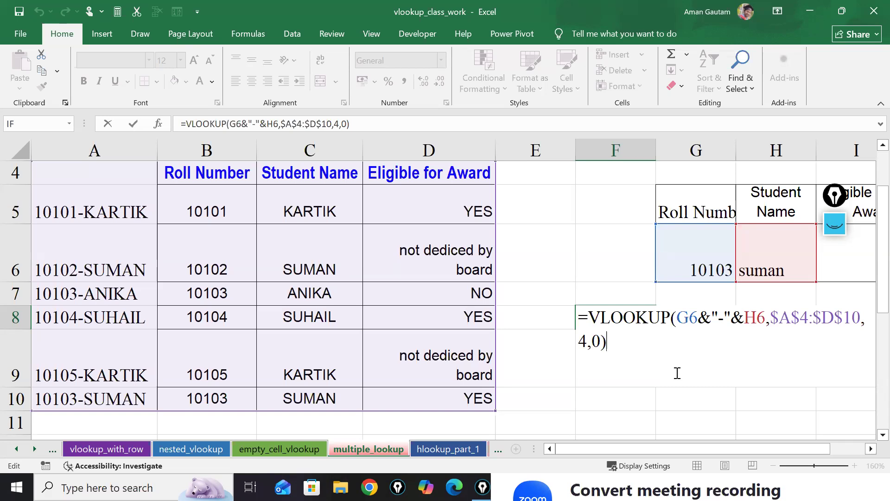
pyautogui.press('Return')
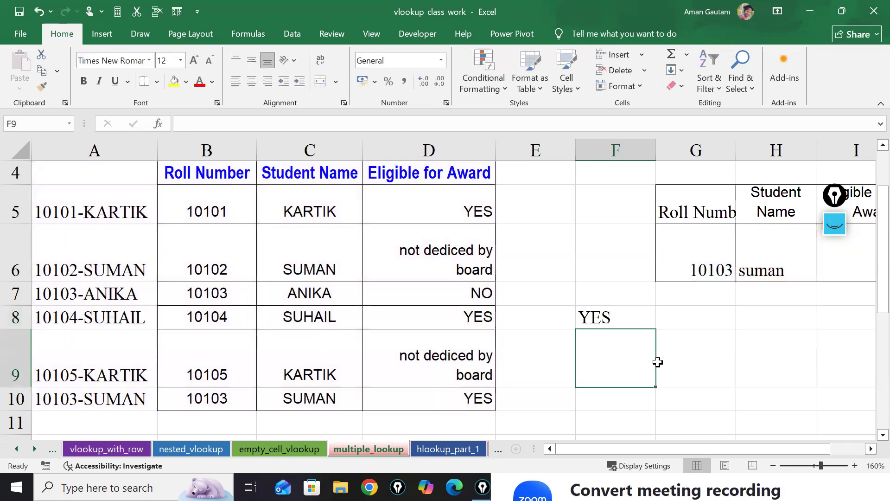
# - Insert a new blank worksheet after the multiple_lookup sheet
pyautogui.click(516, 449)
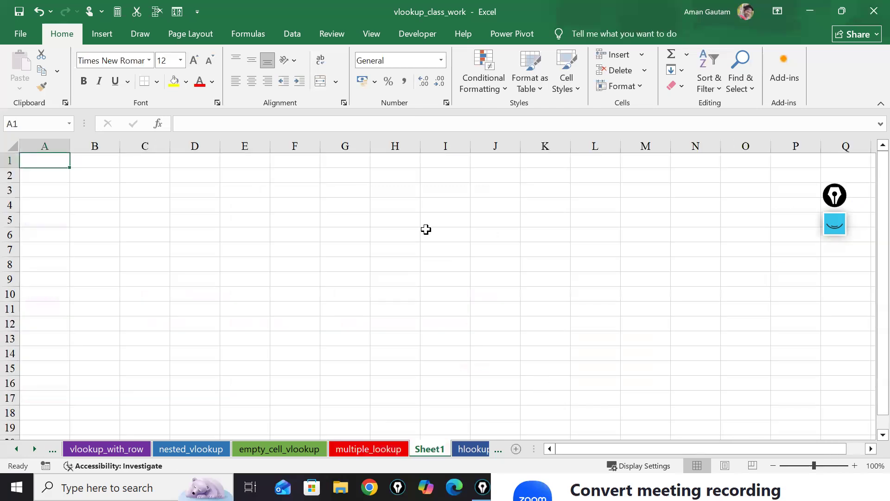
pyautogui.scroll(3, 347, 284)
pyautogui.click(279, 246)
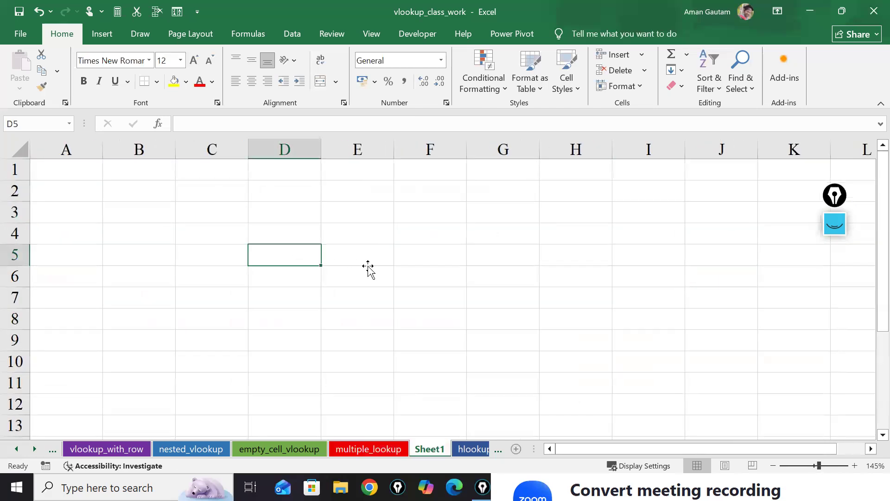
pyautogui.scroll(2, 339, 255)
# - Enter the column headers product, quantity and total_price in cells D2, E2 and F2
pyautogui.click(340, 254)
pyautogui.click(345, 219)
pyautogui.click(351, 199)
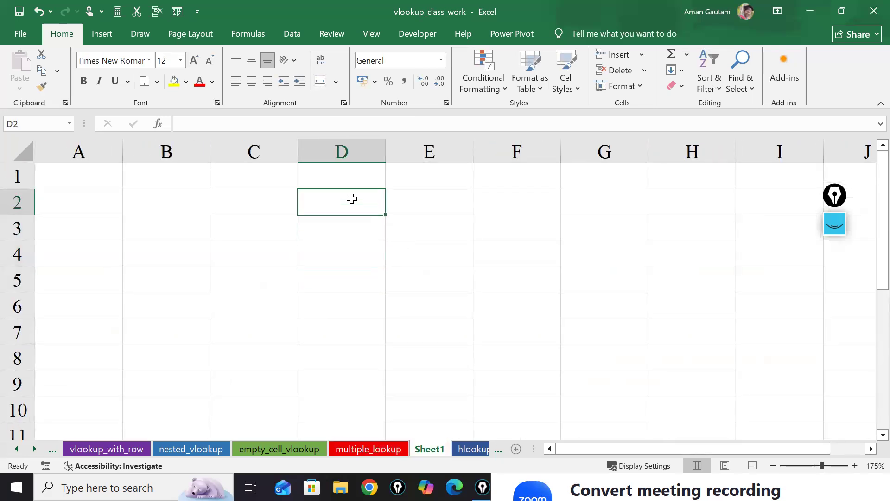
pyautogui.write('product')
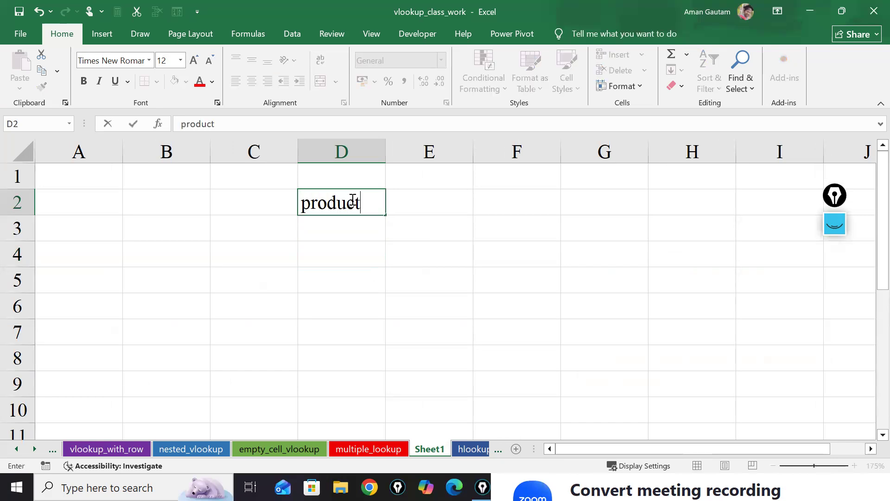
pyautogui.press('Tab')
pyautogui.write('quanri')
pyautogui.press('BackSpace')
pyautogui.press('BackSpace')
pyautogui.write('tity')
pyautogui.press('Tab')
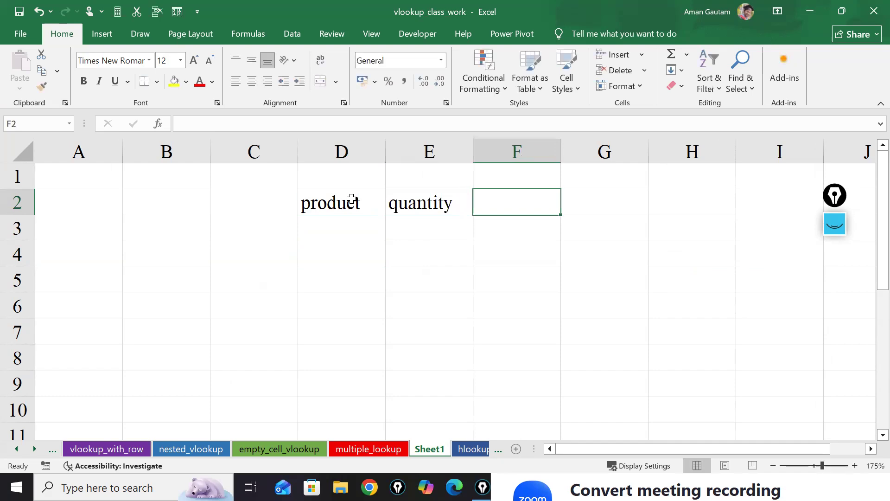
pyautogui.write('total-P')
pyautogui.press('BackSpace')
pyautogui.press('BackSpace')
pyautogui.write('_price')
# - Enter 1 in D3 and replace the header in D2 with price
pyautogui.click(349, 226)
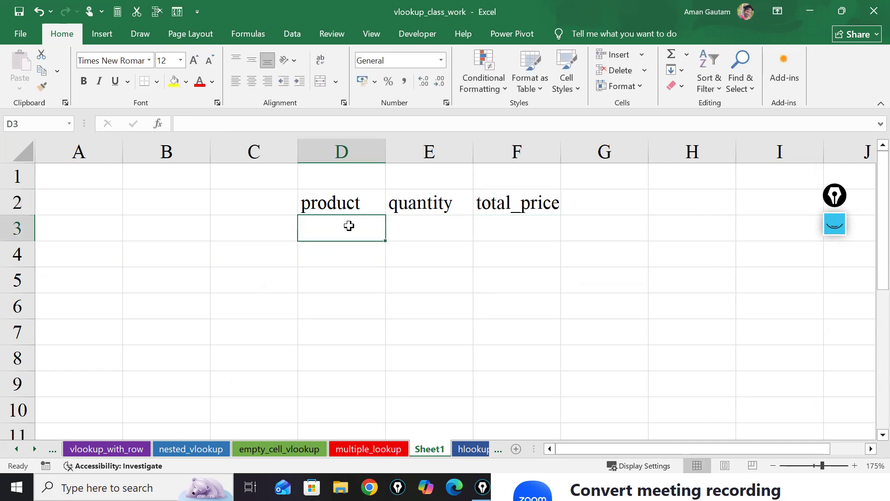
pyautogui.write('1')
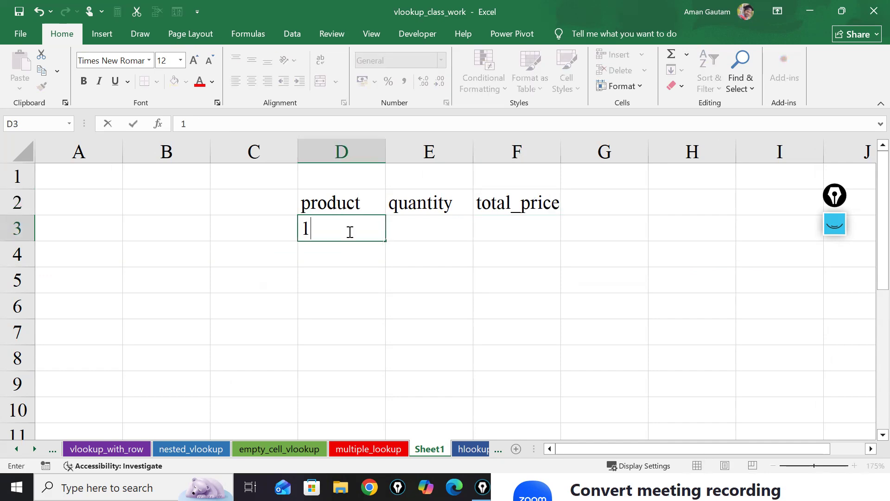
pyautogui.click(347, 203)
pyautogui.doubleClick(363, 201)
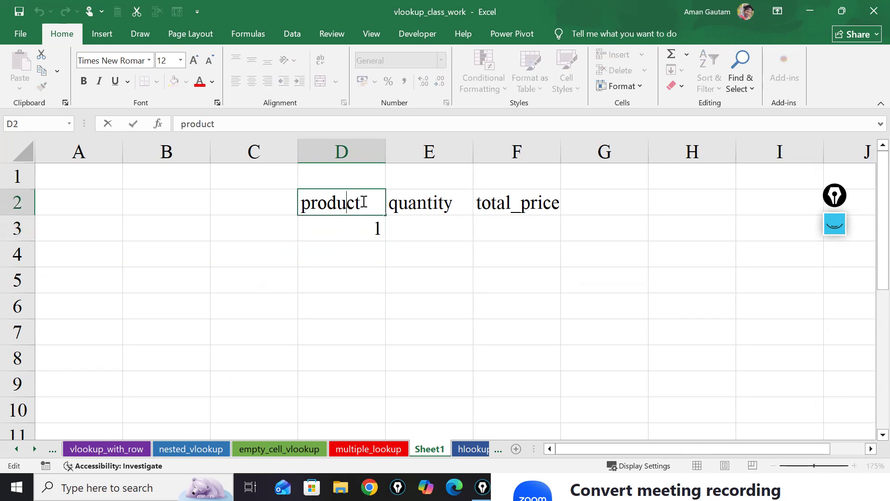
pyautogui.moveTo(364, 201); pyautogui.dragTo(252, 200)
pyautogui.write('pricr')
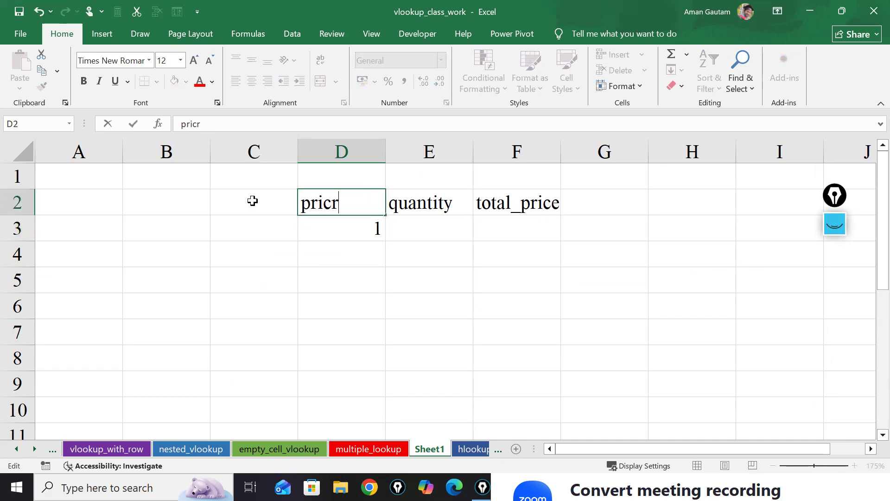
pyautogui.press('BackSpace')
pyautogui.write('e')
pyautogui.click(388, 218)
# - Set the first price in D3 to 100 and fill the series down to D6
pyautogui.doubleClick(359, 232)
pyautogui.press('Right')
pyautogui.press('BackSpace')
pyautogui.write('100')
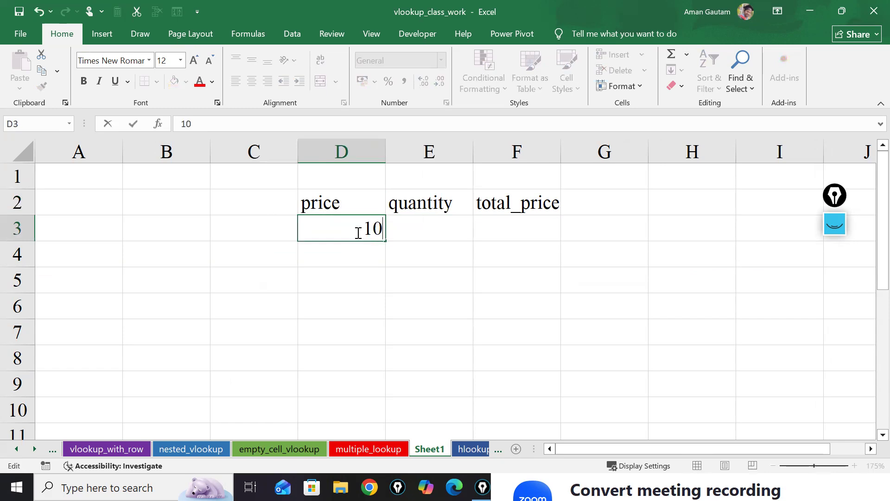
pyautogui.press('Return')
pyautogui.click(357, 231)
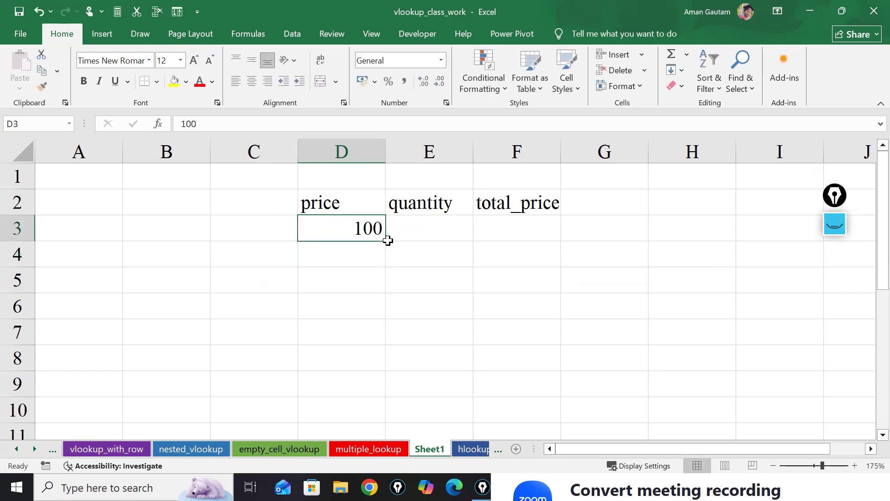
pyautogui.moveTo(386, 242); pyautogui.dragTo(385, 313)
pyautogui.click(373, 228)
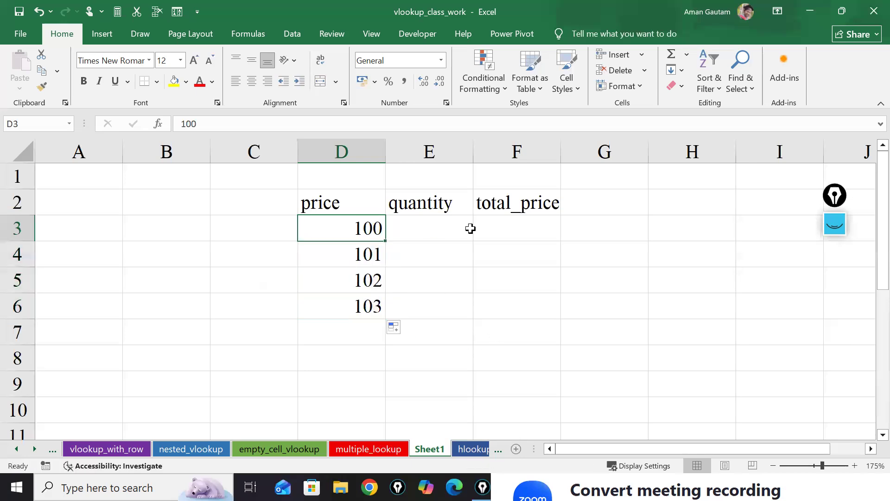
# - Enter quantity 1 in E3 and fill the series down to E6
pyautogui.click(450, 226)
pyautogui.write('1')
pyautogui.press('Return')
pyautogui.click(456, 230)
pyautogui.moveTo(476, 241); pyautogui.dragTo(475, 315)
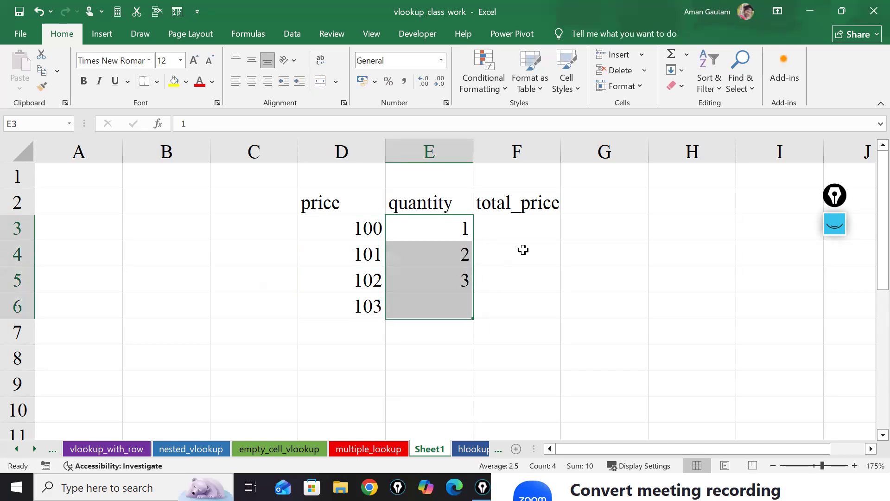
# - Calculate the total price in F3 with =D3*E3 and fill the formula down to F6
pyautogui.click(521, 250)
pyautogui.click(526, 233)
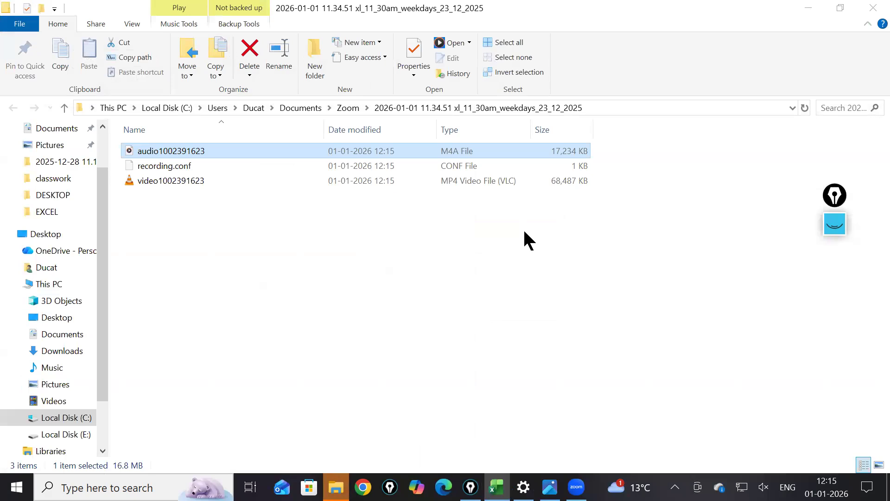
pyautogui.click(808, 9)
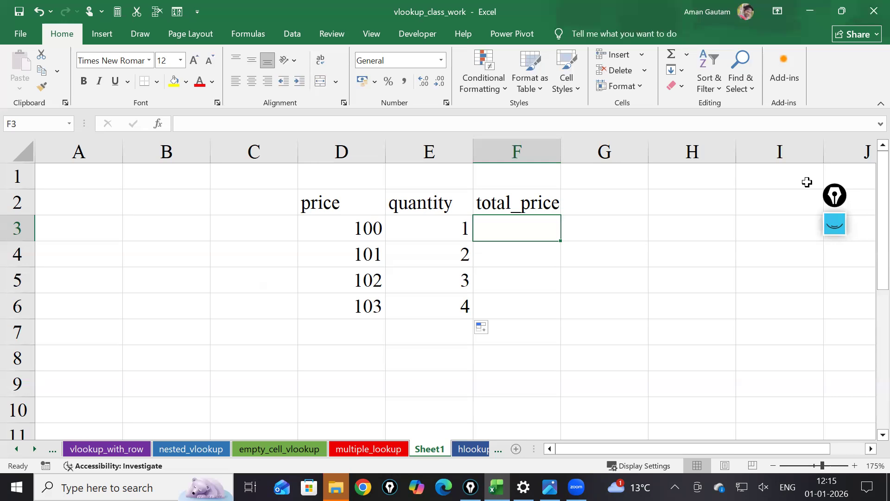
pyautogui.write('=')
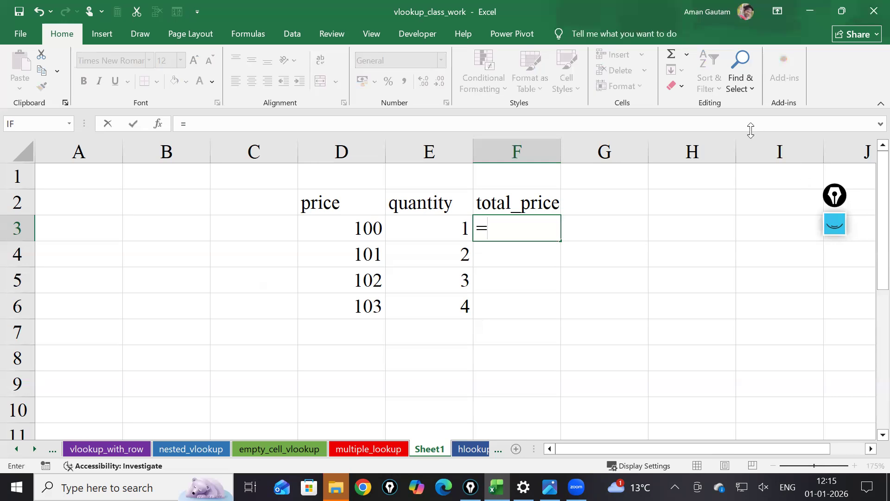
pyautogui.click(355, 231)
pyautogui.write('*')
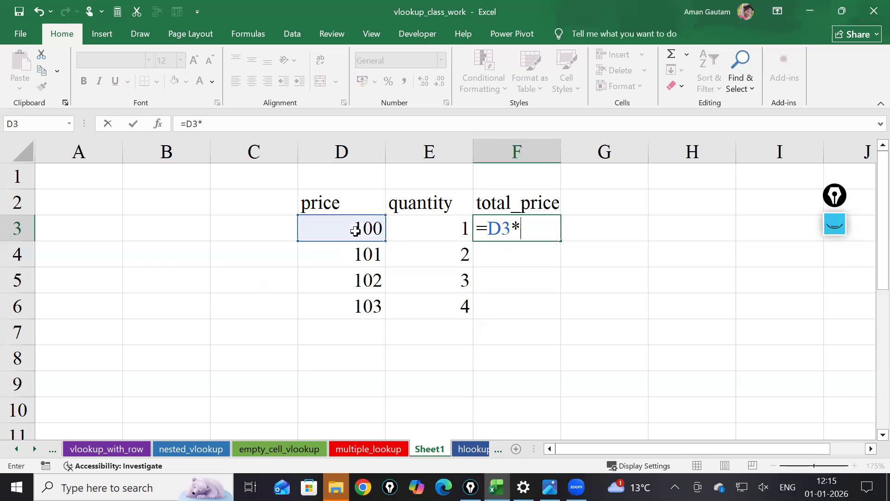
pyautogui.click(433, 221)
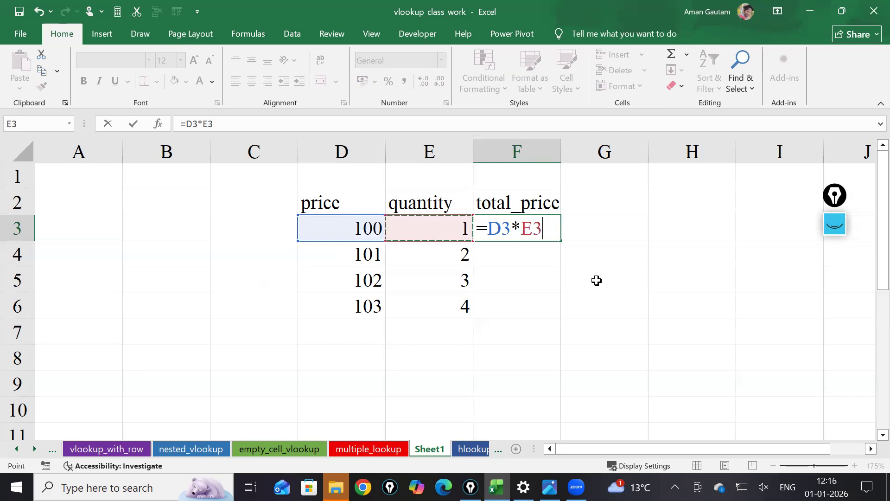
pyautogui.press('Return')
pyautogui.click(521, 232)
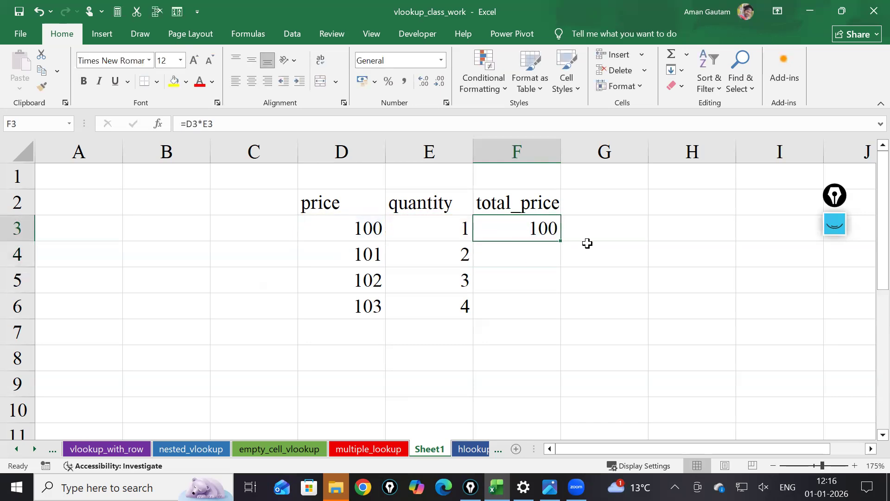
pyautogui.doubleClick(561, 241)
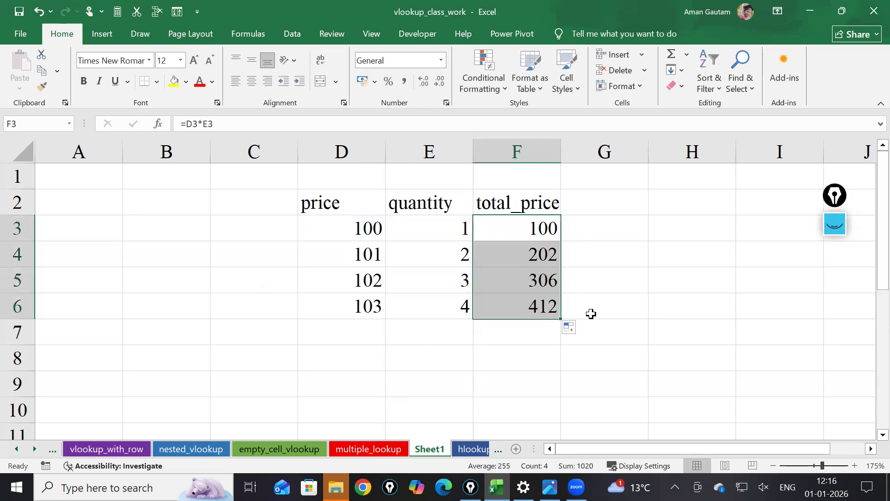
# - Add up the total_price column in F8 with =SUM(F3:F6)
pyautogui.doubleClick(514, 356)
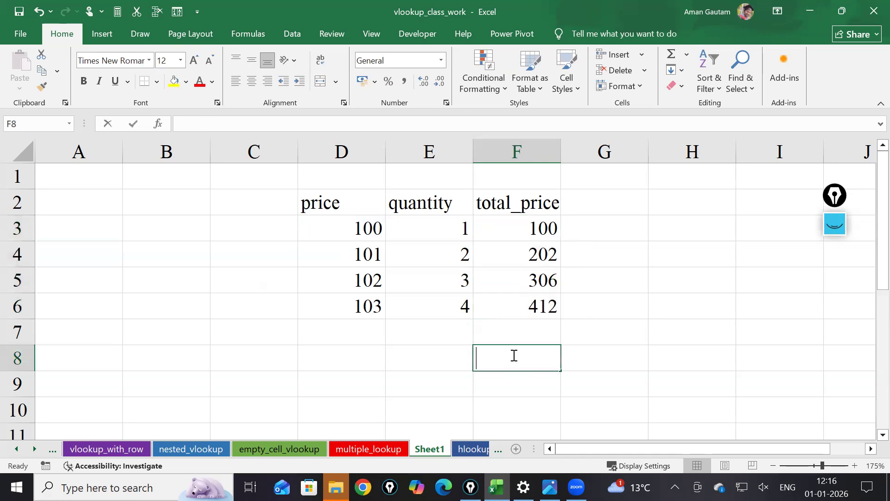
pyautogui.write('=sum')
pyautogui.press('Tab')
pyautogui.moveTo(561, 224); pyautogui.dragTo(542, 304)
pyautogui.write(')')
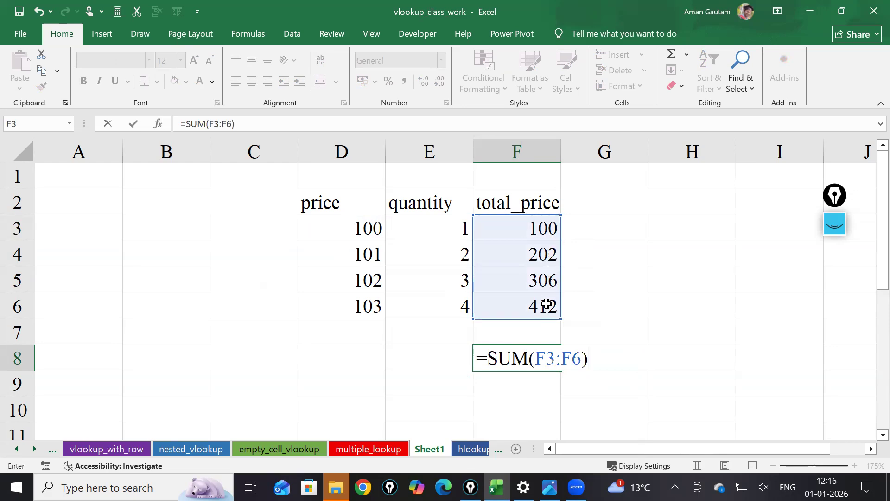
pyautogui.press('Return')
# - Review the SUM formula in F8 and the row total formula in F3 without changing either
pyautogui.click(550, 363)
pyautogui.doubleClick(549, 363)
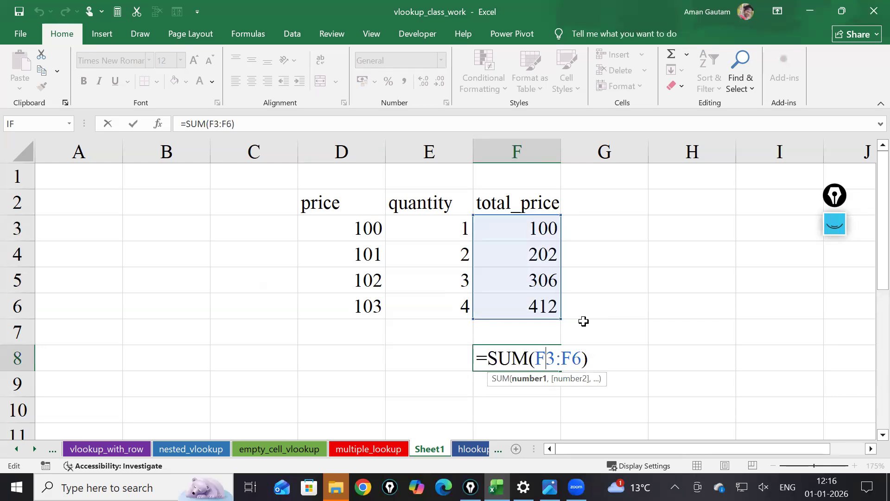
pyautogui.doubleClick(517, 226)
pyautogui.click(538, 357)
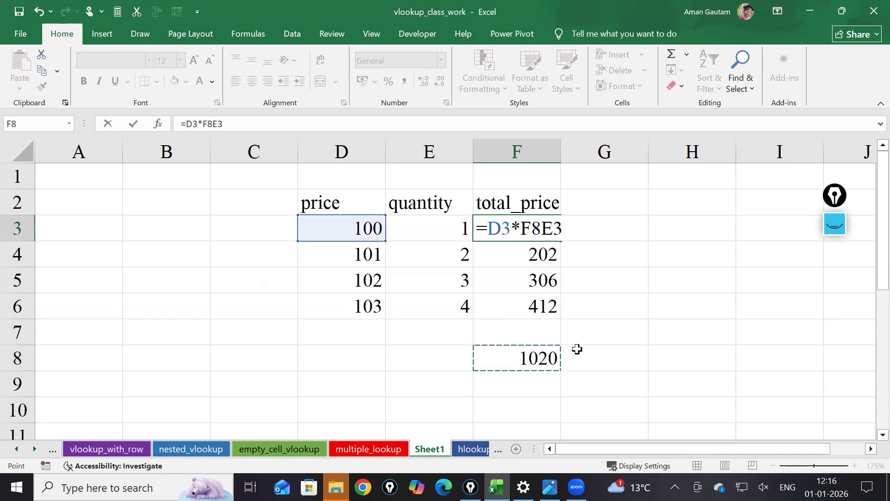
pyautogui.press('Escape')
pyautogui.doubleClick(550, 366)
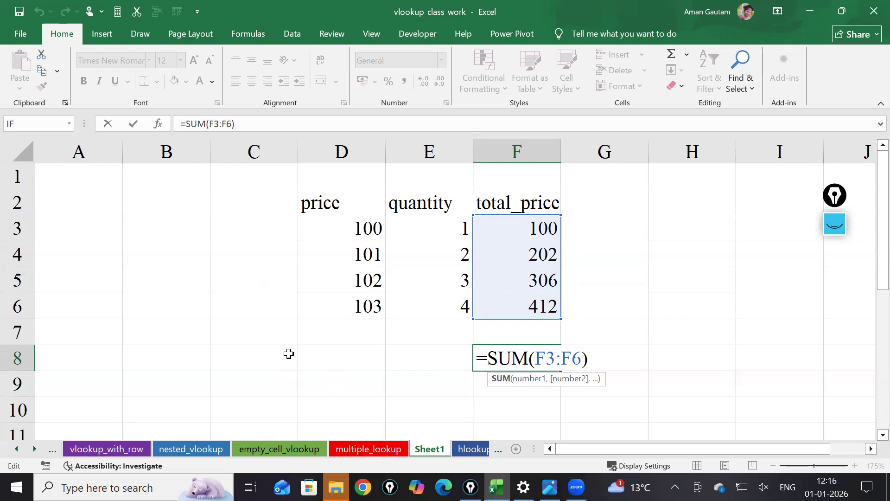
pyautogui.click(302, 342)
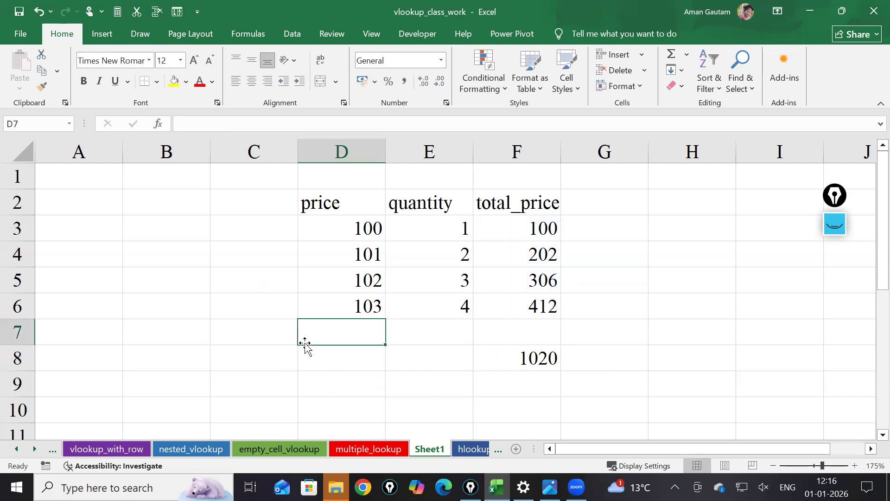
# - Enter =SUM(D3:D6*E3:E6) in B8 as an ordinary formula multiplying the price range by the quantity range
pyautogui.click(195, 354)
pyautogui.write('=sum')
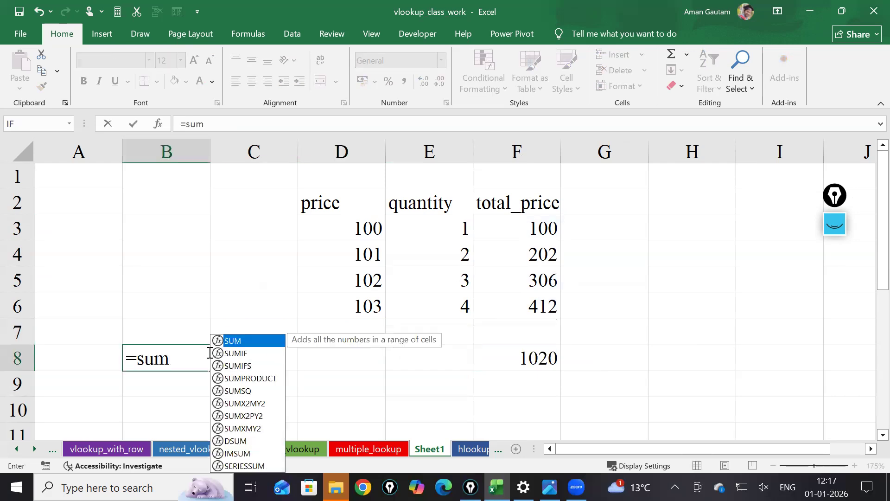
pyautogui.press('Tab')
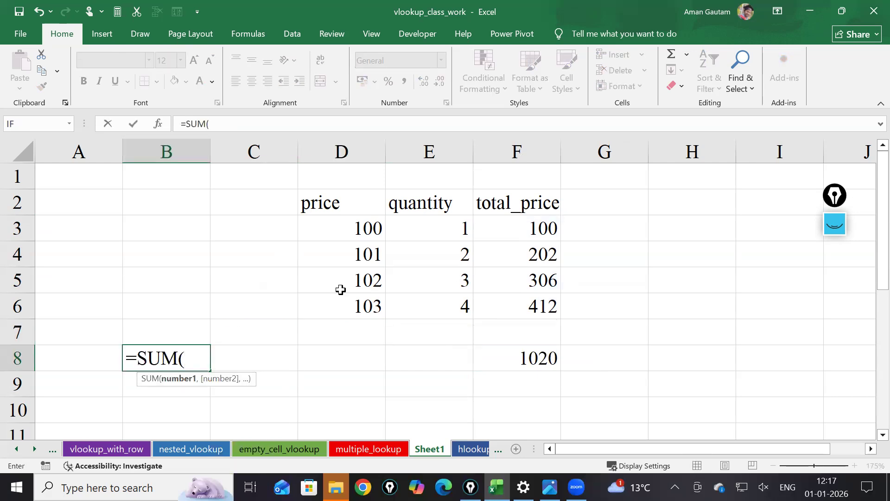
pyautogui.moveTo(356, 227); pyautogui.dragTo(346, 308)
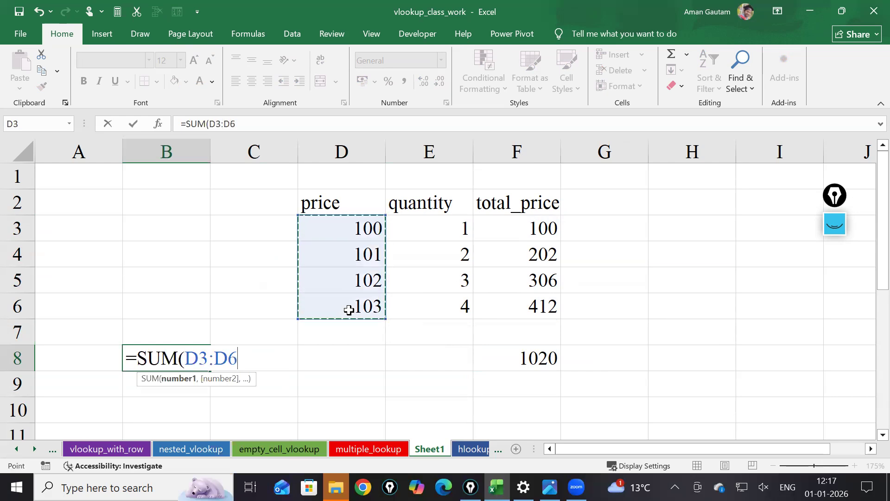
pyautogui.write('*')
pyautogui.moveTo(424, 236); pyautogui.dragTo(447, 309)
pyautogui.write(')')
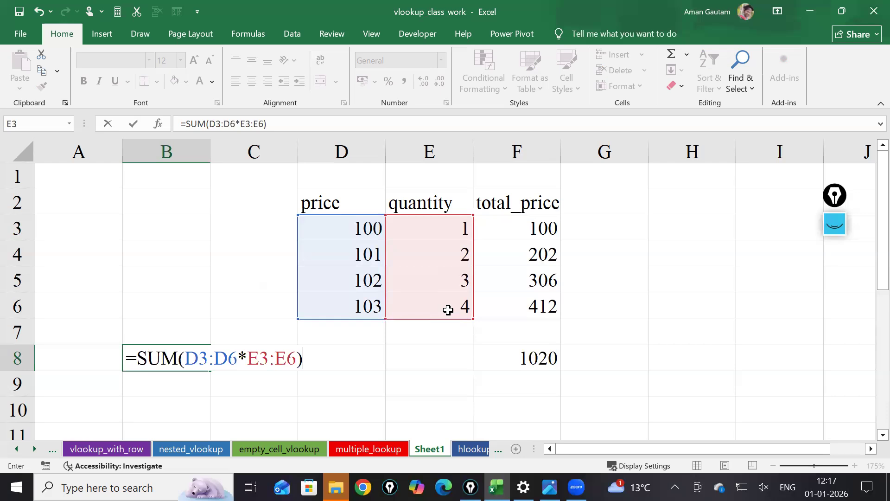
pyautogui.press('Return')
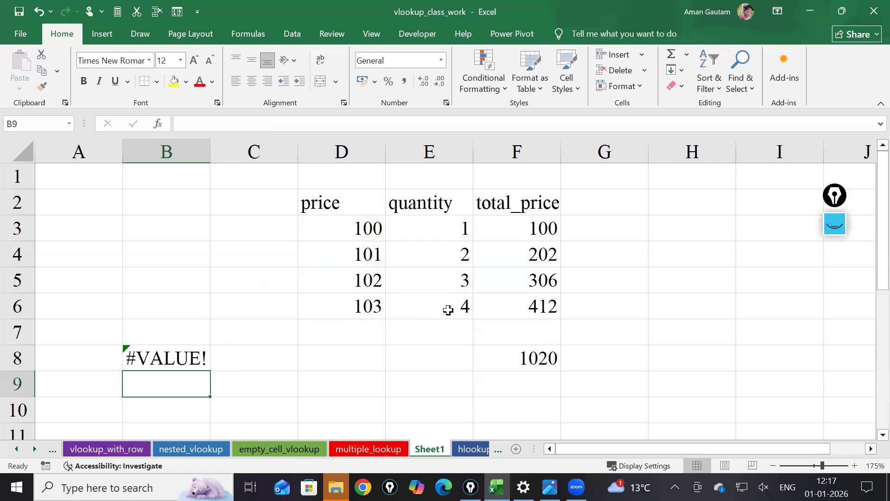
# - Convert the =SUM(D3:D6*E3:E6) formula in B8 to an array formula
pyautogui.doubleClick(129, 361)
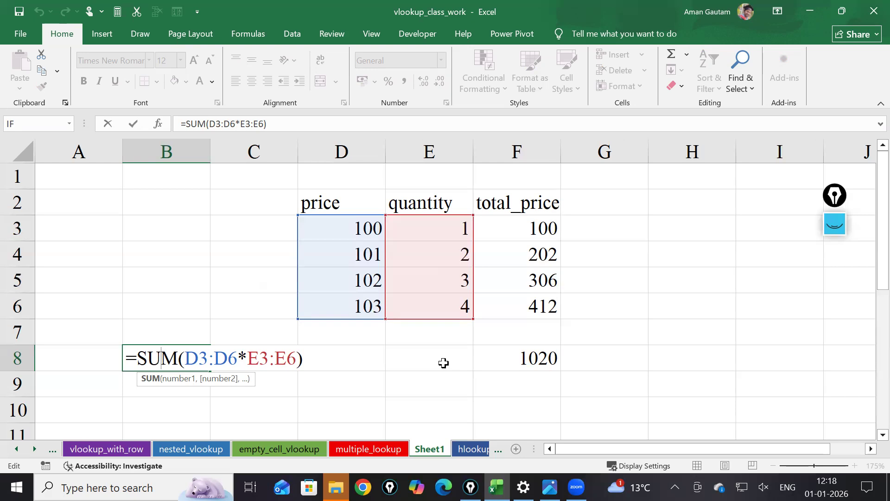
pyautogui.press('Return')
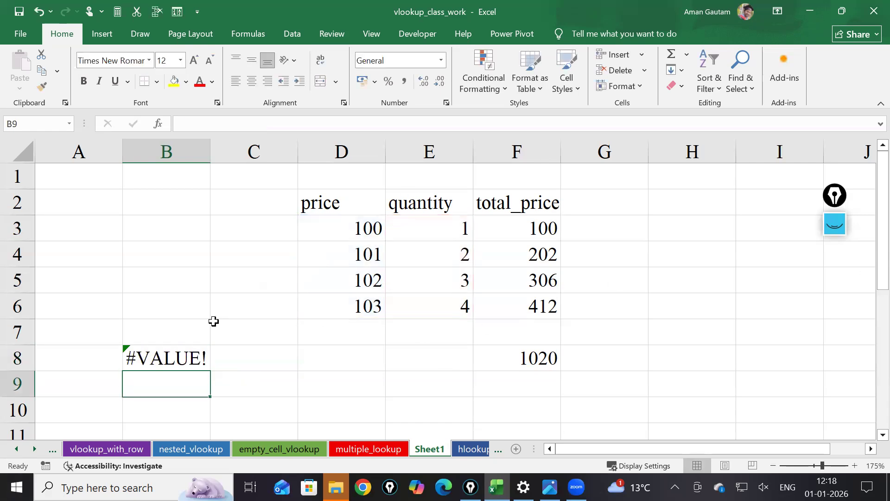
pyautogui.click(186, 357)
pyautogui.doubleClick(186, 358)
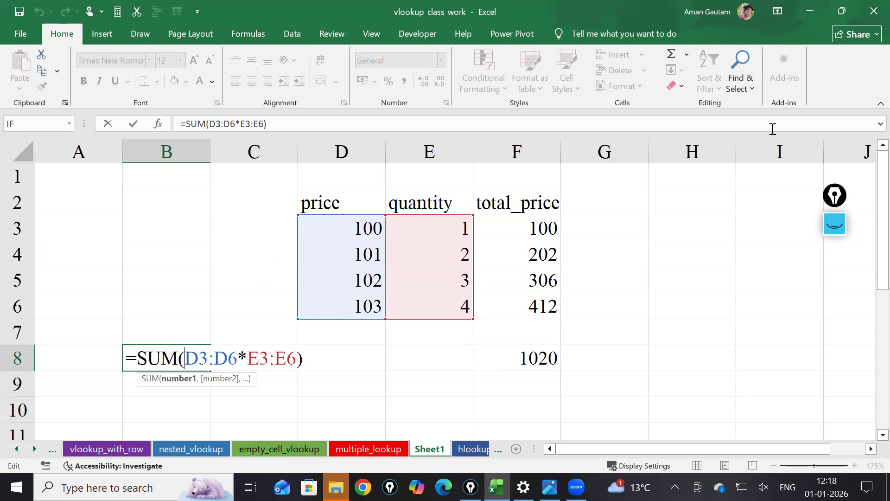
pyautogui.hotkey('ctrl', 'shift', 'Return')
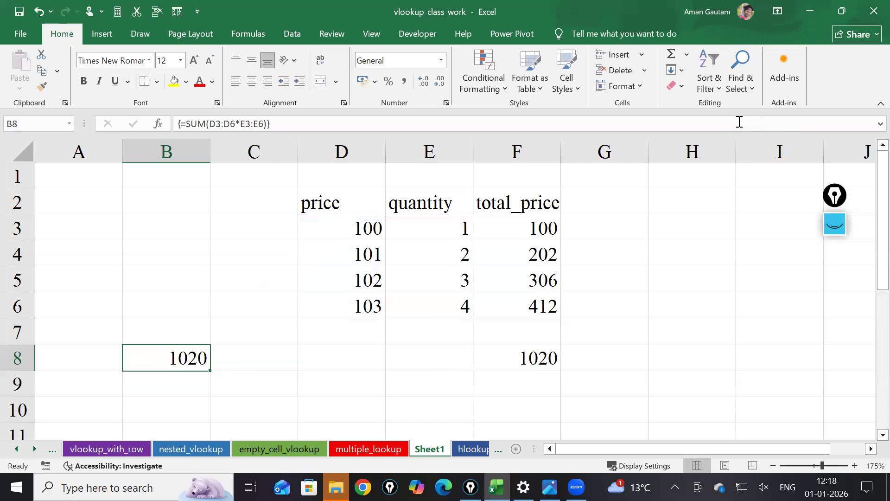
# - Re-enter the B8 formula as an ordinary formula and restore it as an array formula
pyautogui.doubleClick(171, 363)
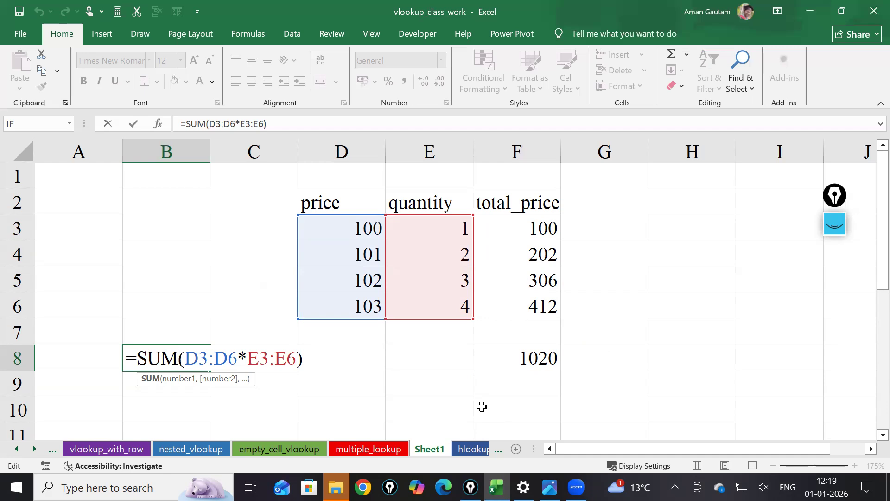
pyautogui.press('Return')
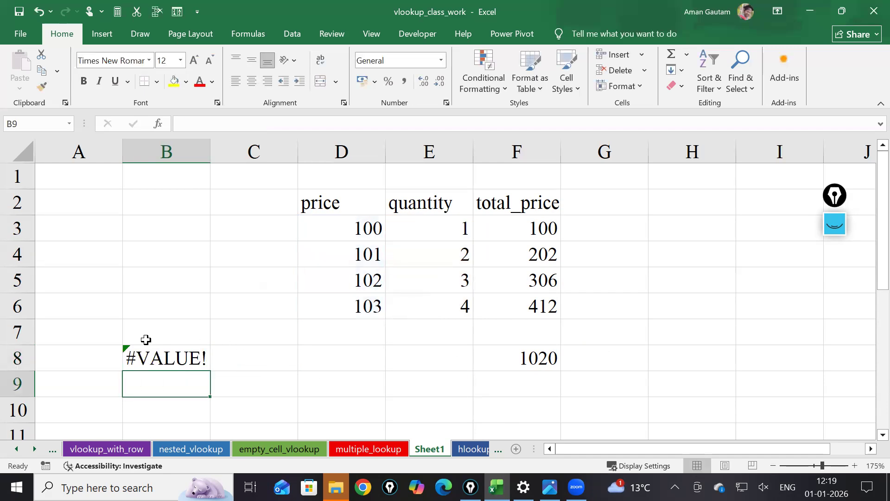
pyautogui.click(155, 357)
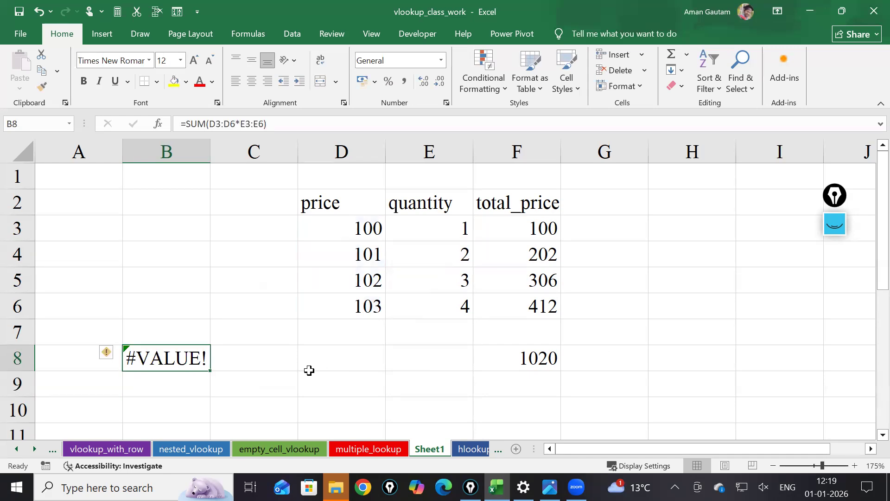
pyautogui.doubleClick(147, 361)
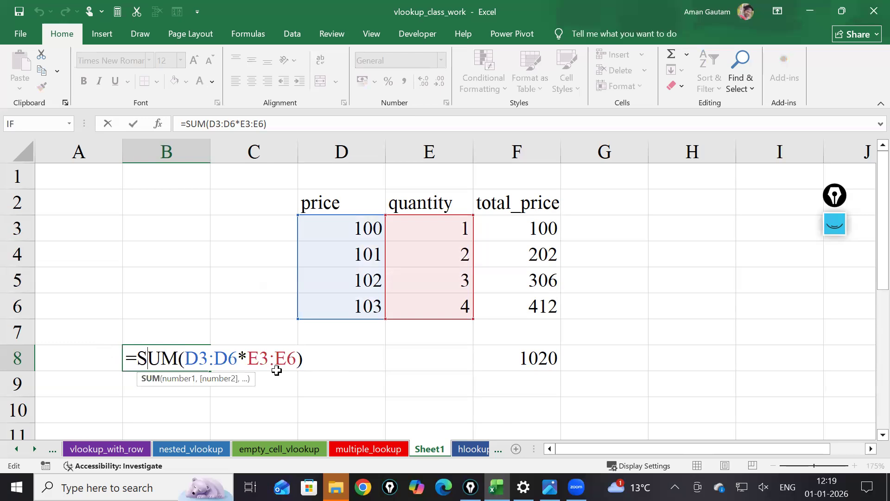
pyautogui.hotkey('ctrl', 'shift', 'Return')
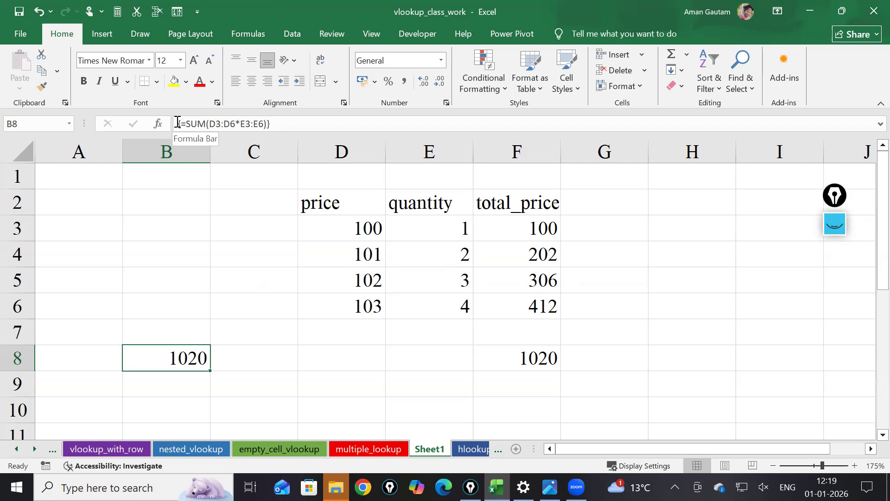
pyautogui.click(428, 330)
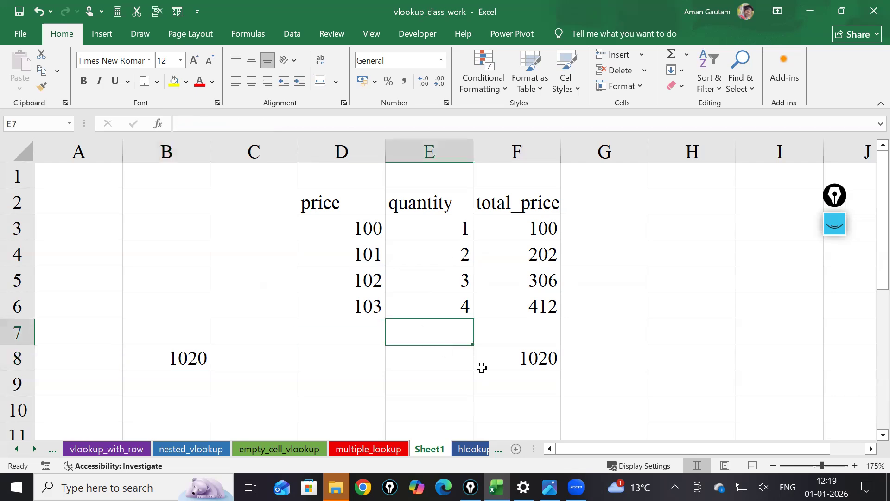
pyautogui.click(482, 366)
pyautogui.click(513, 373)
pyautogui.click(573, 367)
pyautogui.click(522, 357)
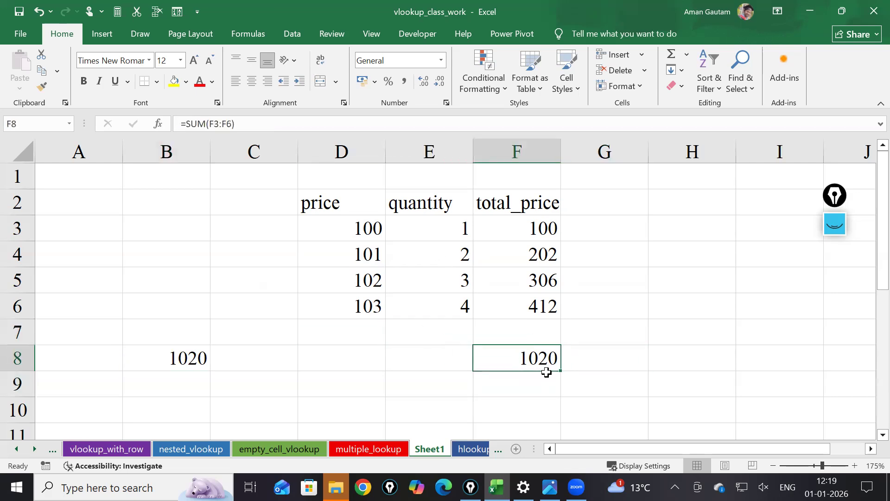
pyautogui.click(527, 381)
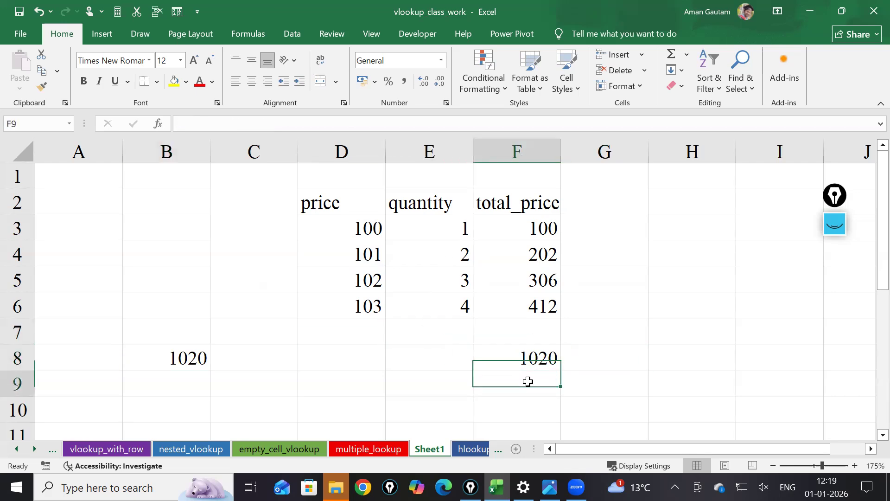
pyautogui.click(468, 363)
pyautogui.click(543, 368)
pyautogui.click(508, 402)
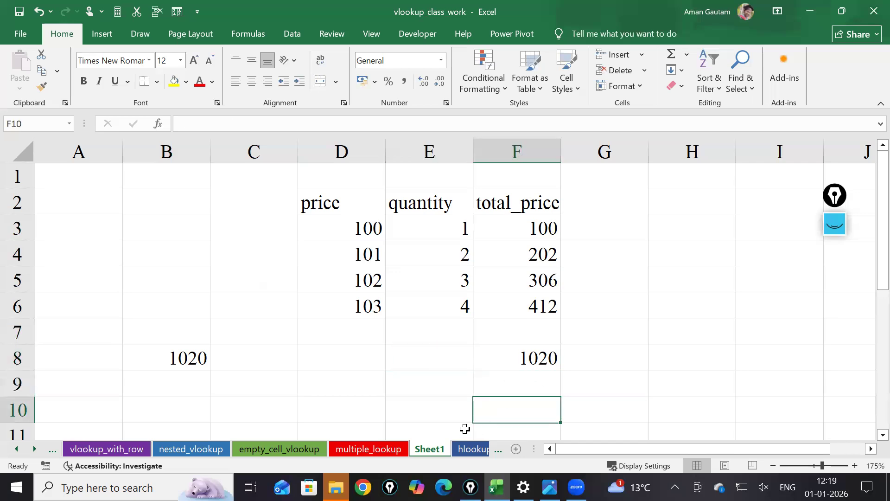
pyautogui.click(445, 381)
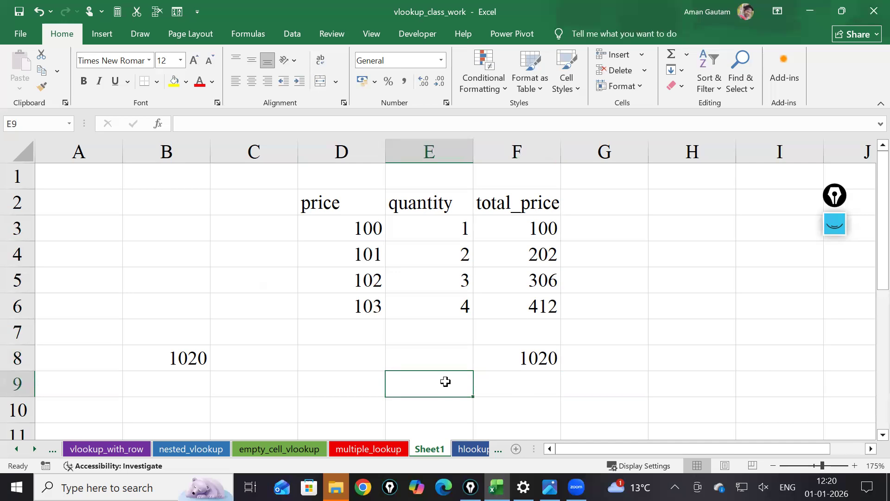
# - Compare the SUM formula in F8 with the array formula in B8
pyautogui.click(559, 349)
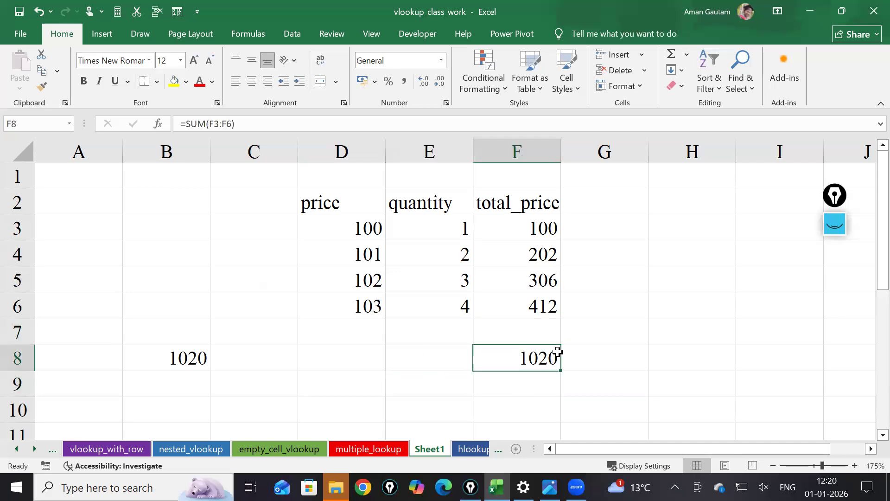
pyautogui.doubleClick(169, 360)
pyautogui.moveTo(325, 358); pyautogui.dragTo(124, 358)
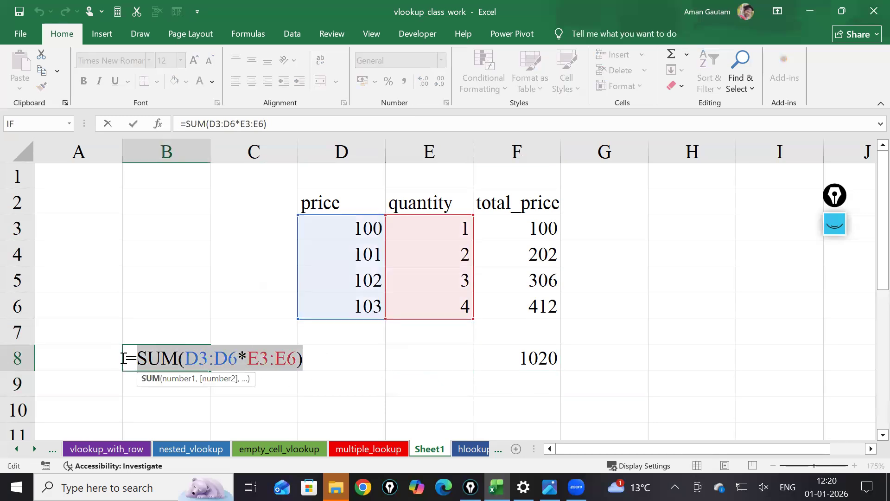
pyautogui.click(469, 355)
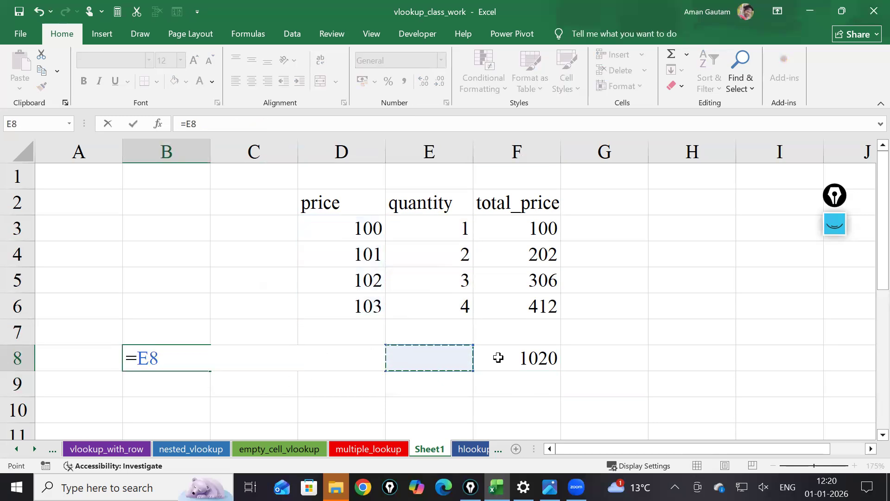
pyautogui.press('Escape')
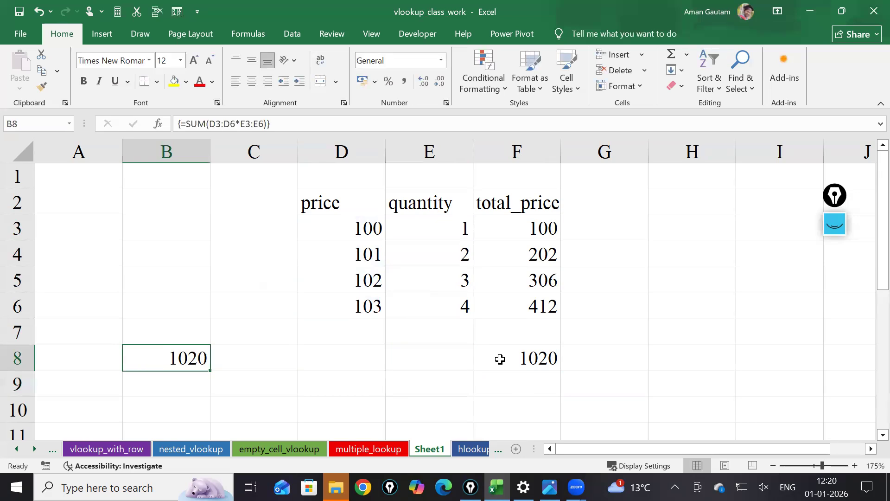
# - Open the hlookup_part_1 sheet and autofit column A to its contents
pyautogui.click(476, 448)
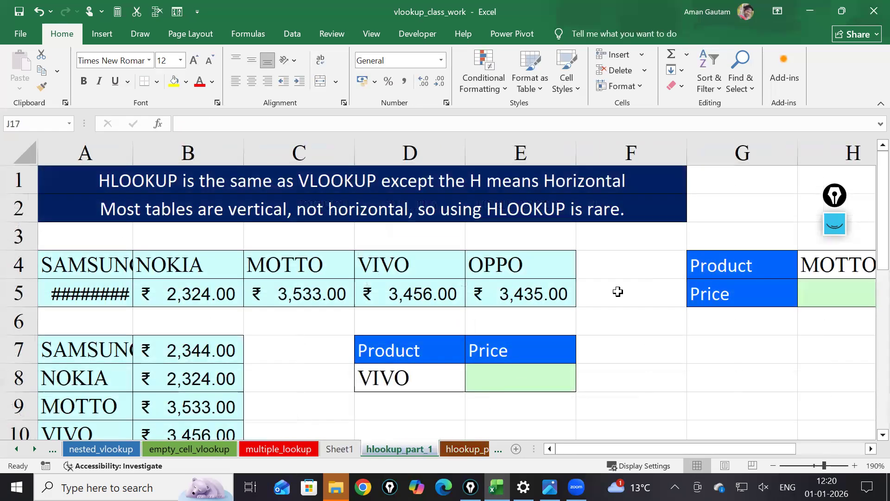
pyautogui.click(480, 449)
pyautogui.click(346, 449)
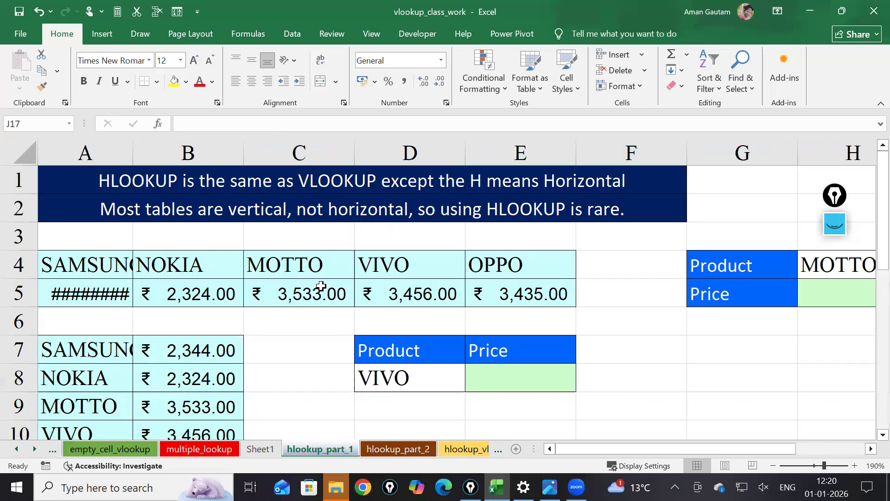
pyautogui.keyDown('ctrl'); pyautogui.scroll(-1, 307, 290); pyautogui.keyUp('ctrl')
pyautogui.doubleClick(123, 152)
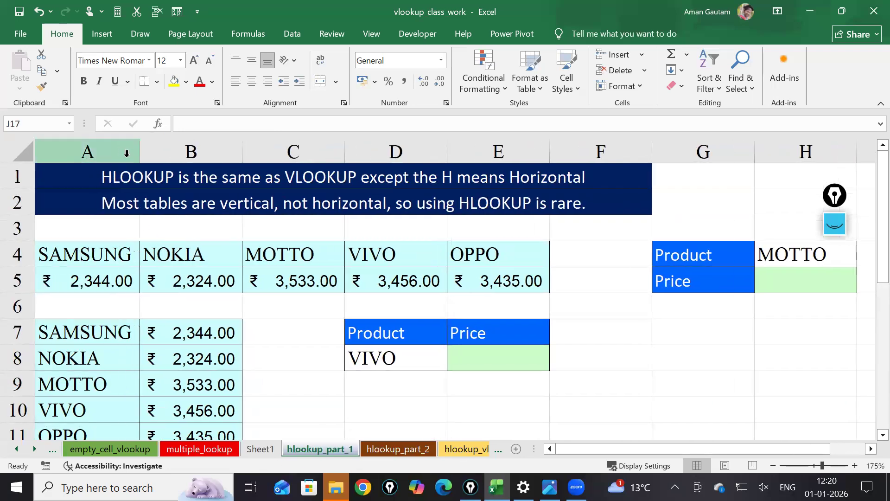
pyautogui.keyDown('ctrl'); pyautogui.scroll(-2, 464, 366); pyautogui.keyUp('ctrl')
pyautogui.click(473, 368)
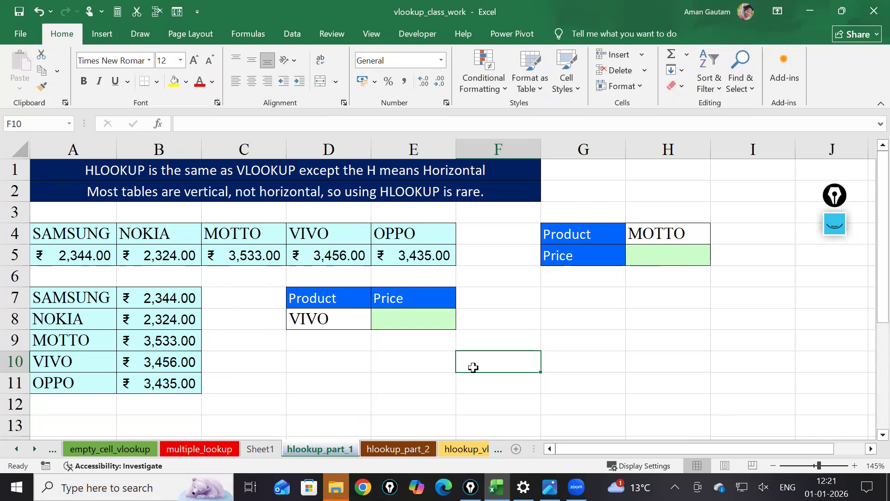
# - Examine the horizontal product and price table in A4:E5 and the VIVO lookup cells D8 and E8
pyautogui.click(231, 389)
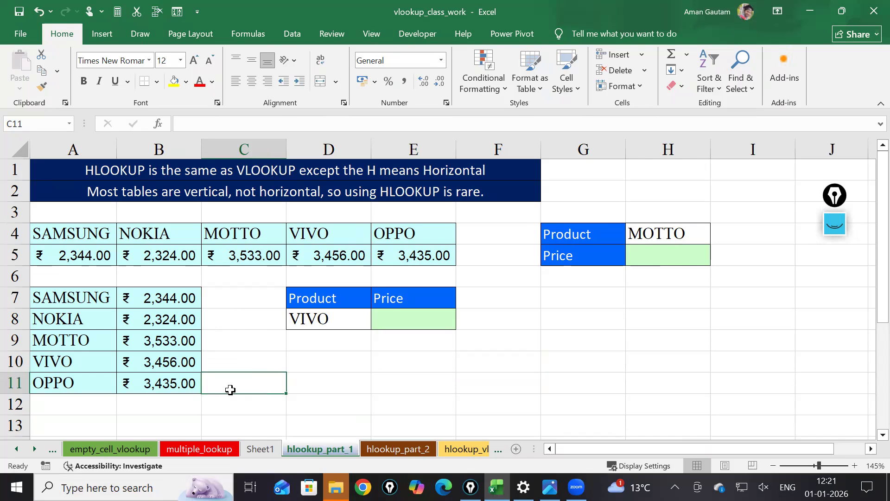
pyautogui.moveTo(70, 233); pyautogui.dragTo(428, 260)
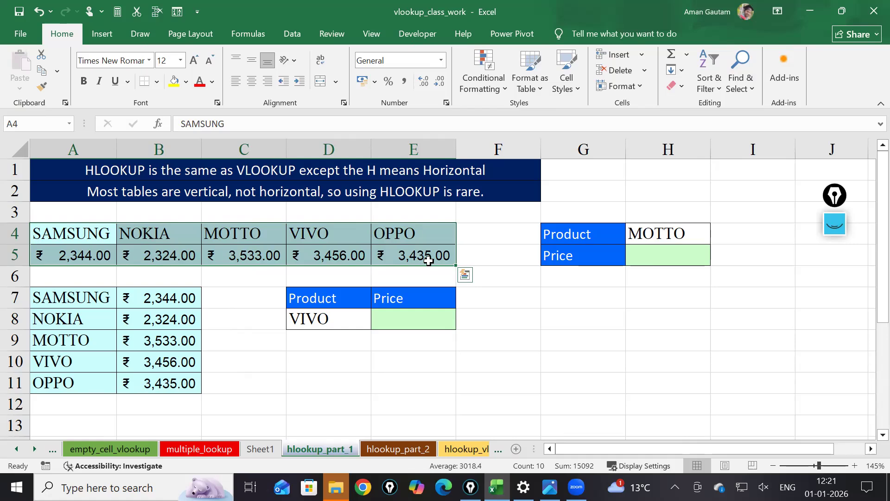
pyautogui.click(301, 316)
pyautogui.click(388, 315)
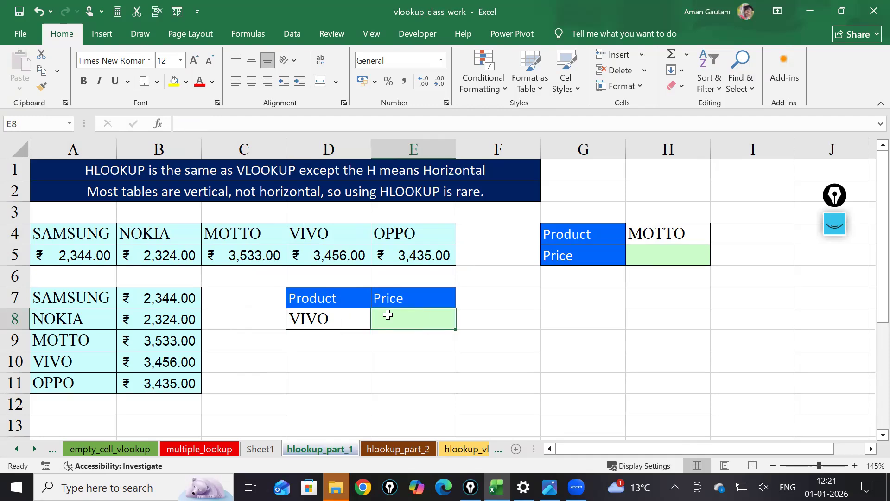
pyautogui.click(294, 315)
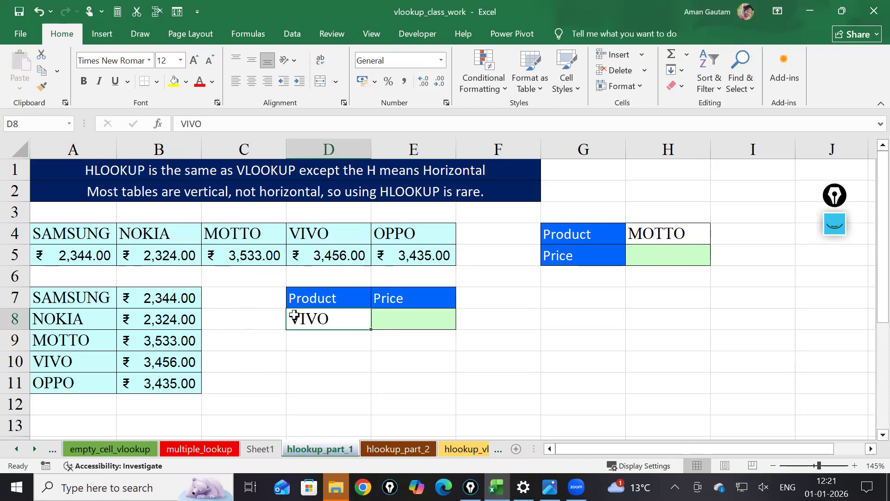
# - Start an HLOOKUP formula in the empty Price cell E8
pyautogui.click(395, 317)
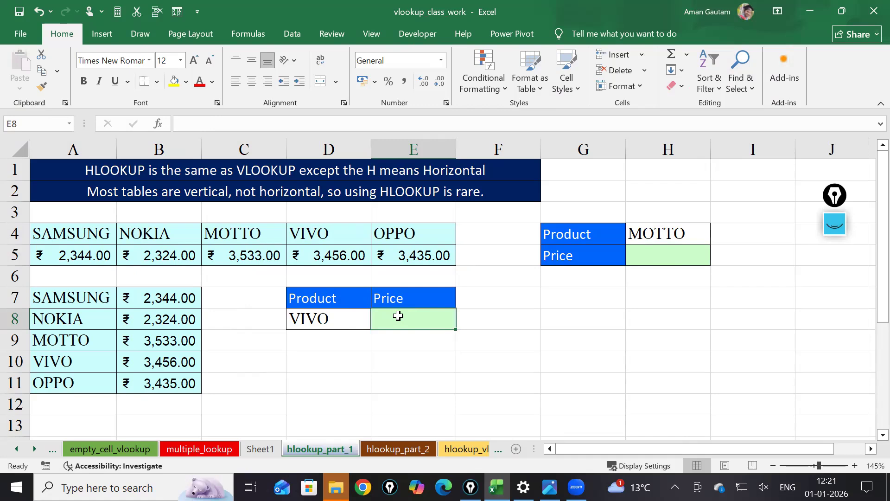
pyautogui.write('=')
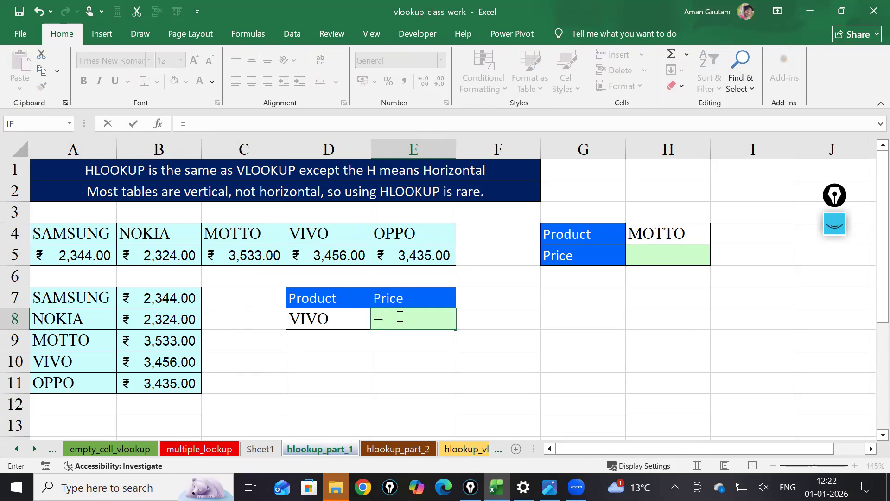
pyautogui.write('hl')
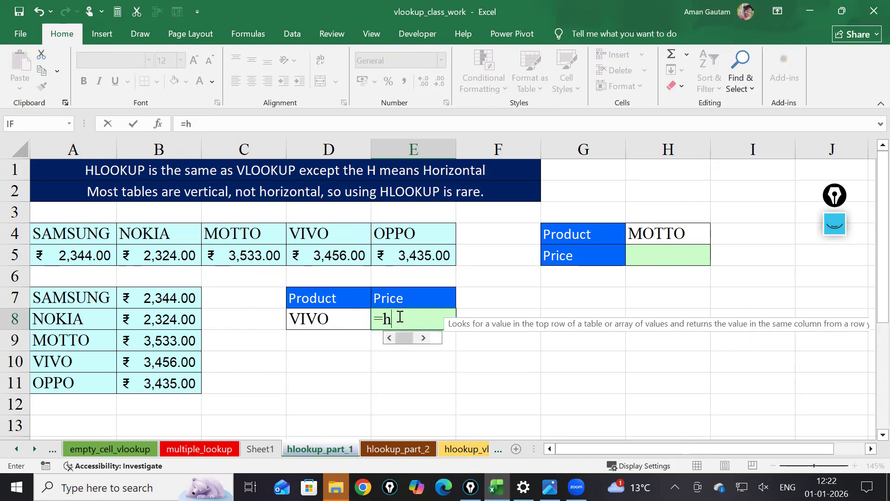
pyautogui.press('BackSpace')
pyautogui.press('Tab')
pyautogui.press('BackSpace')
pyautogui.press('BackSpace')
pyautogui.press('BackSpace')
pyautogui.press('BackSpace')
pyautogui.press('BackSpace')
pyautogui.press('BackSpace')
pyautogui.press('BackSpace')
pyautogui.press('BackSpace')
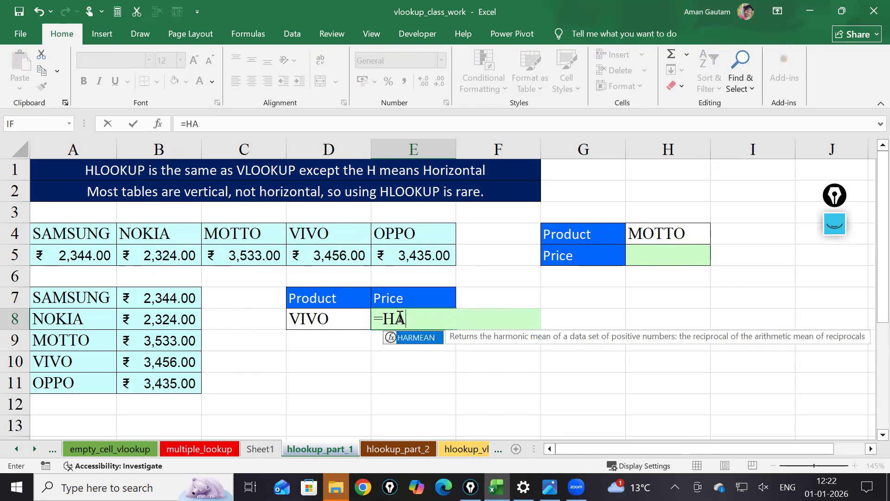
pyautogui.write('hl')
pyautogui.press('Tab')
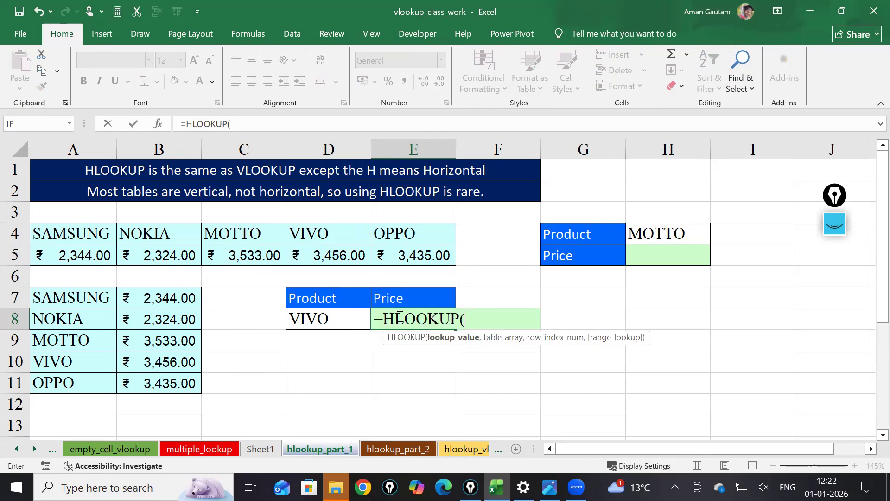
pyautogui.click(294, 317)
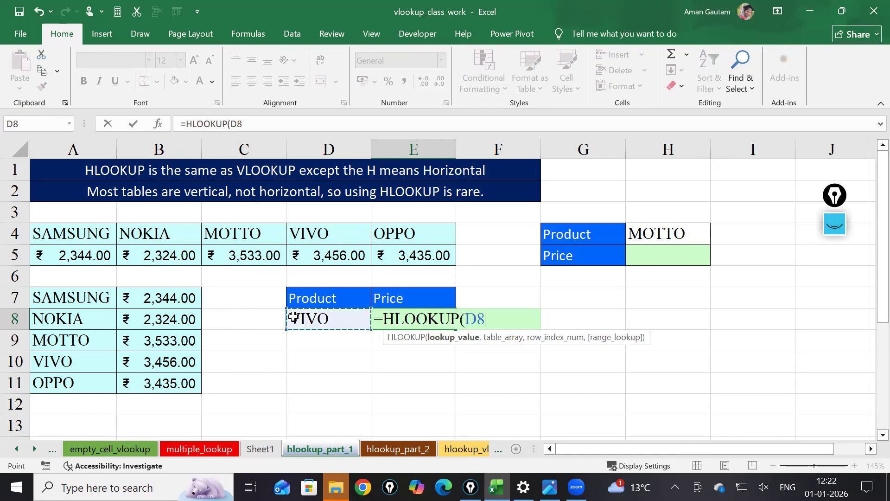
pyautogui.press('F5')
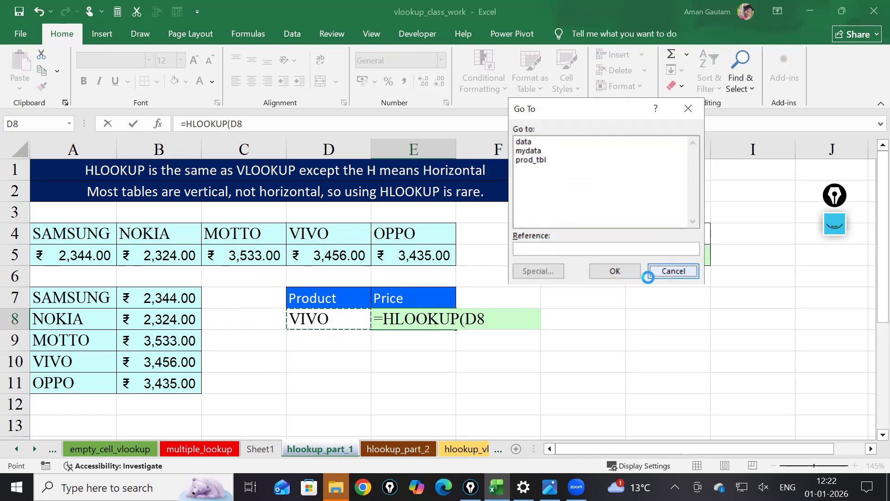
pyautogui.click(656, 271)
pyautogui.press('F4')
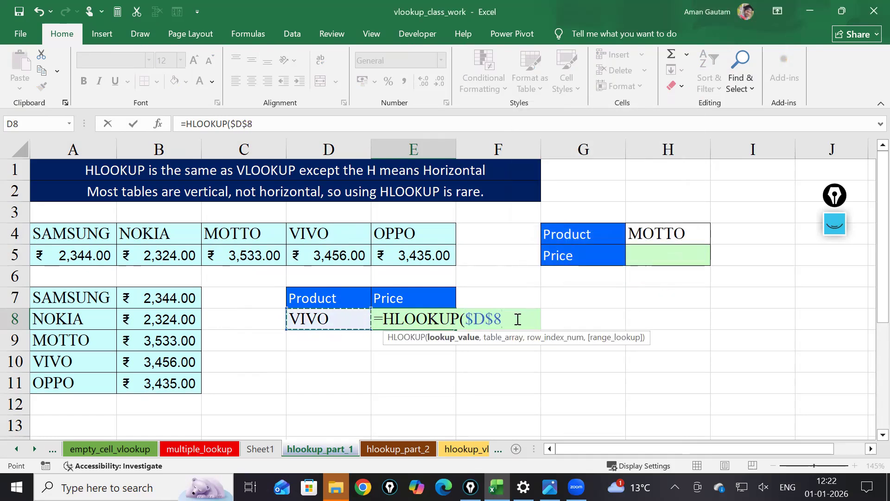
pyautogui.moveTo(46, 230); pyautogui.dragTo(428, 250)
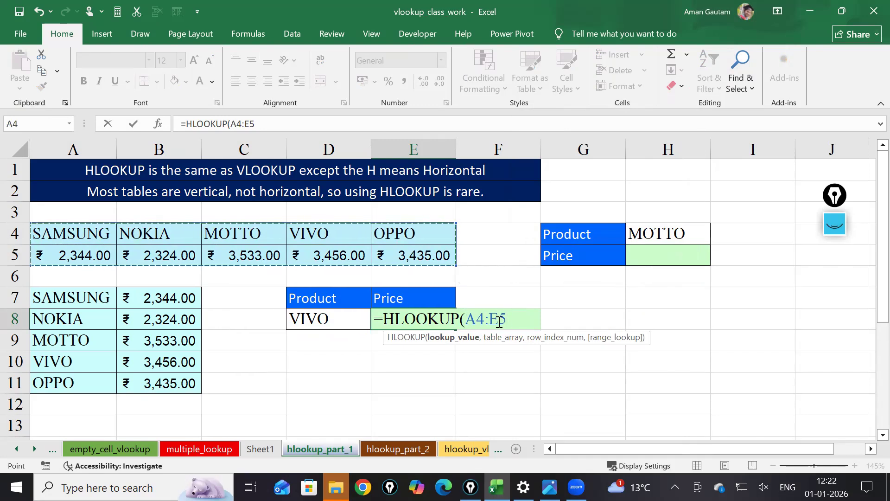
pyautogui.moveTo(507, 320); pyautogui.dragTo(468, 319)
pyautogui.press('BackSpace')
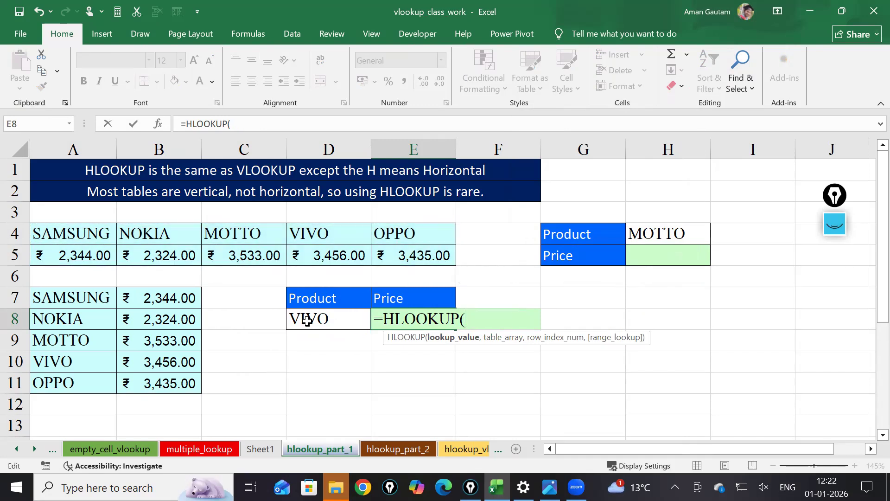
pyautogui.click(314, 319)
pyautogui.press('F4')
pyautogui.moveTo(116, 234); pyautogui.dragTo(391, 259)
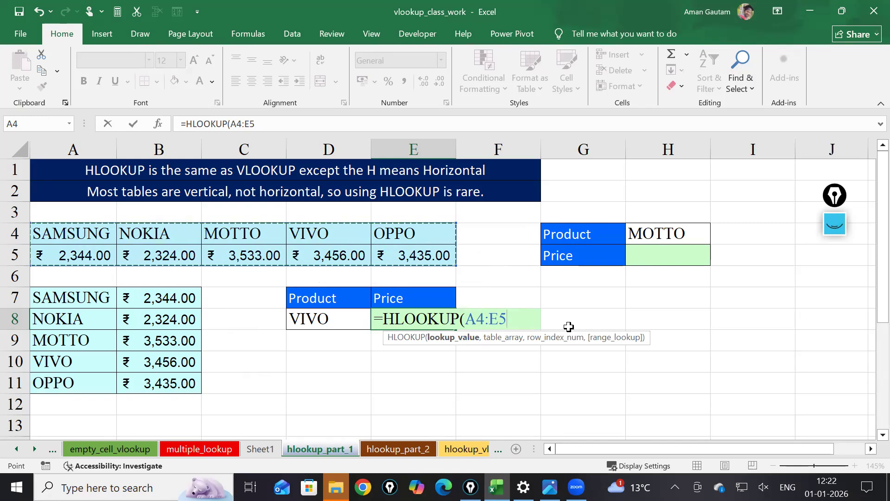
pyautogui.press('BackSpace')
pyautogui.press('BackSpace')
pyautogui.press('BackSpace')
pyautogui.press('BackSpace')
pyautogui.press('BackSpace')
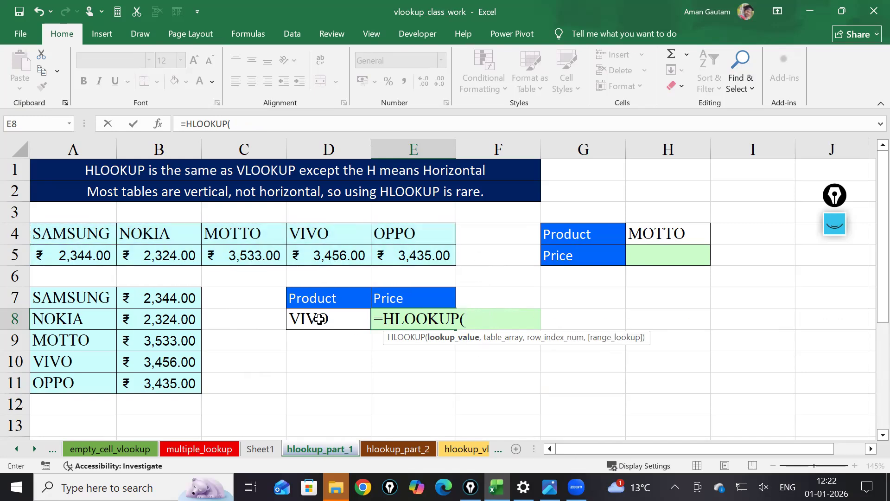
# - Complete the E8 HLOOKUP with lookup value $D$8, table $A$4:$E$5, row index 2 and range lookup 0
pyautogui.click(319, 319)
pyautogui.press('F4')
pyautogui.write(',')
pyautogui.moveTo(80, 233); pyautogui.dragTo(404, 254)
pyautogui.press('F4')
pyautogui.write(',')
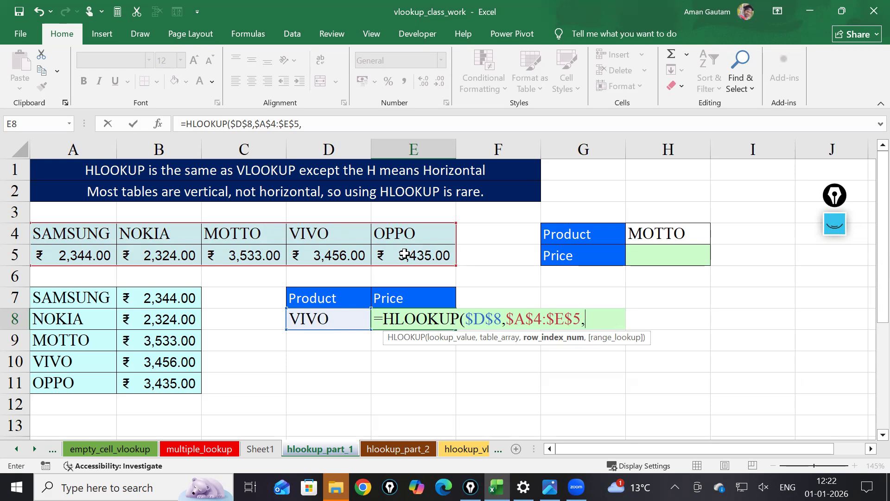
pyautogui.write('2,0)')
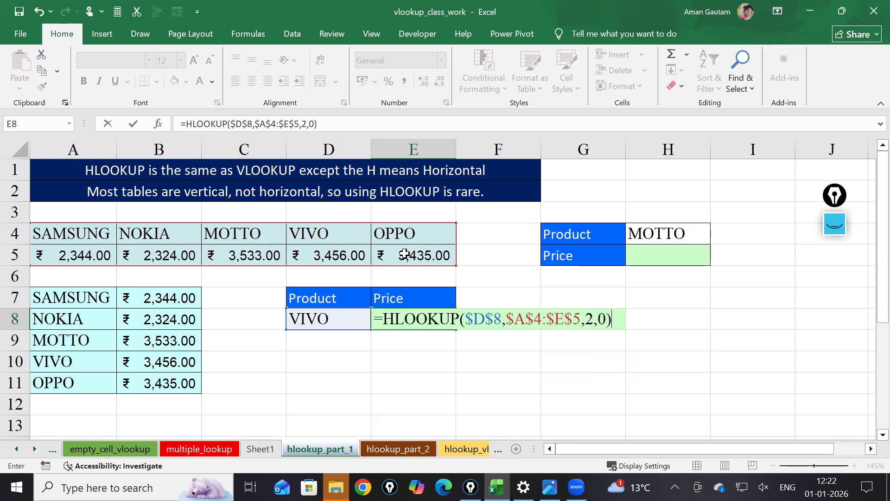
pyautogui.press('Return')
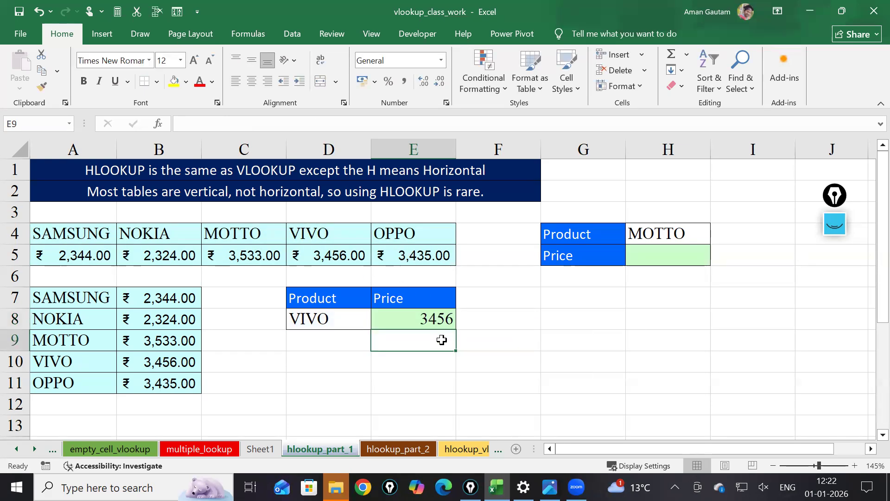
# - Review the HLOOKUP formula's arguments in E8 on the hlookup_part_1 sheet, glancing at the hlookup_part_2 sheet in between
pyautogui.doubleClick(428, 319)
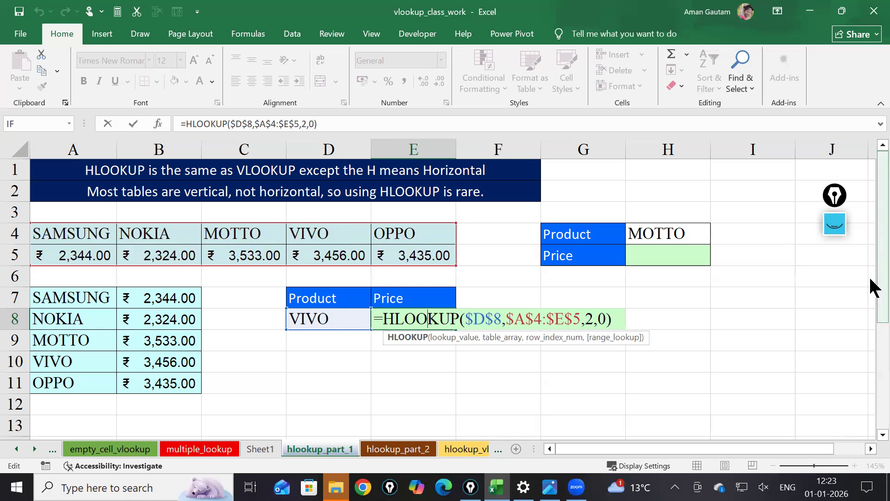
pyautogui.press('Return')
pyautogui.click(407, 449)
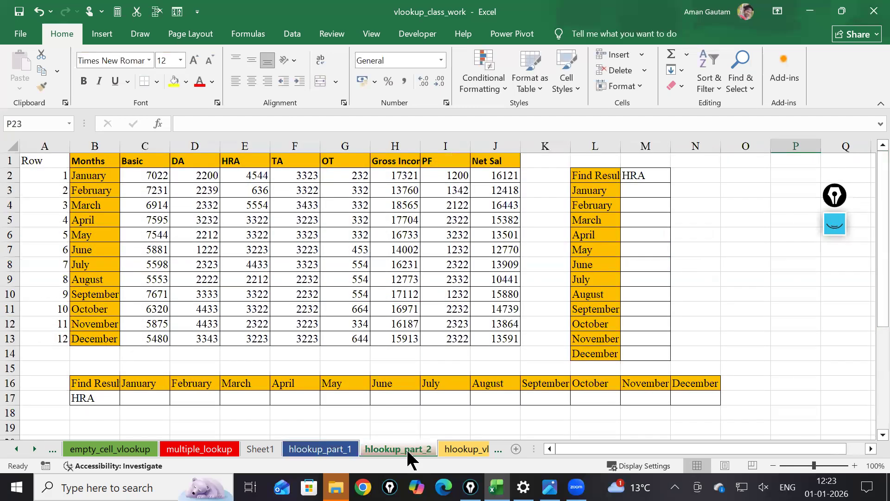
pyautogui.click(315, 448)
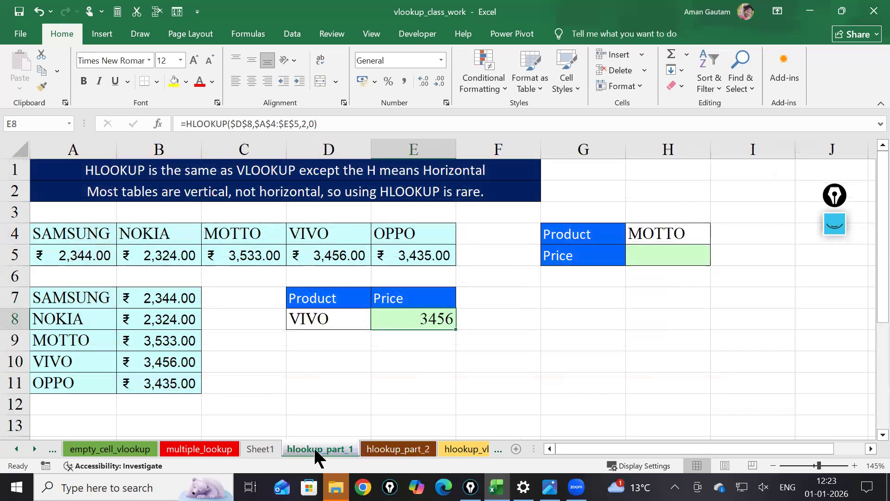
pyautogui.doubleClick(403, 318)
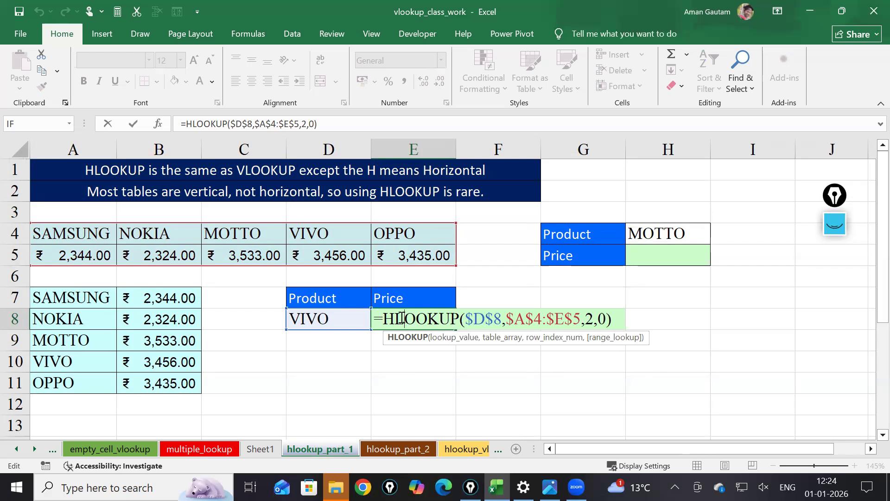
pyautogui.press('Return')
pyautogui.click(402, 200)
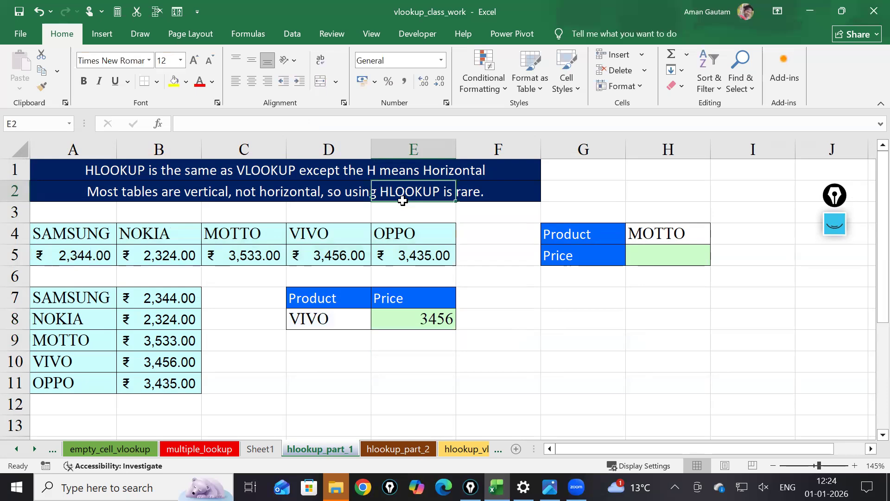
pyautogui.click(424, 320)
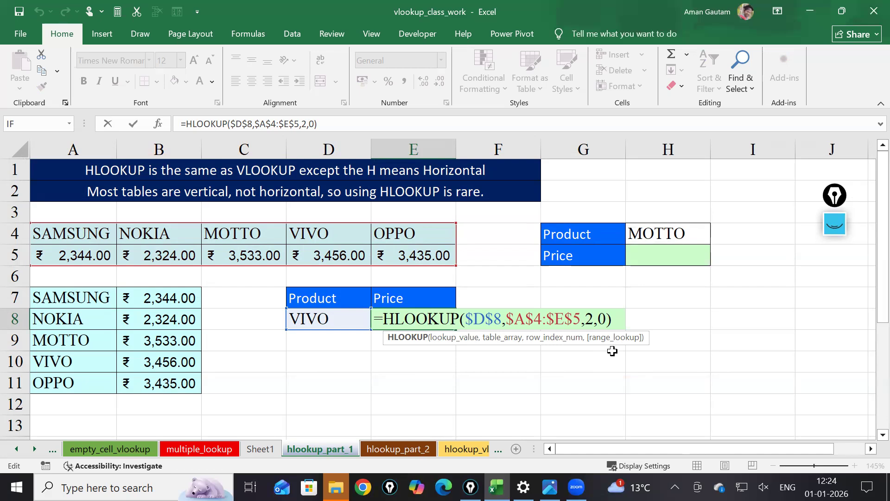
pyautogui.click(593, 377)
# - Open the hlookup_part_2 sheet and examine the HRA column E1:E13 and the result cells M3:M14 under the HRA heading
pyautogui.click(398, 449)
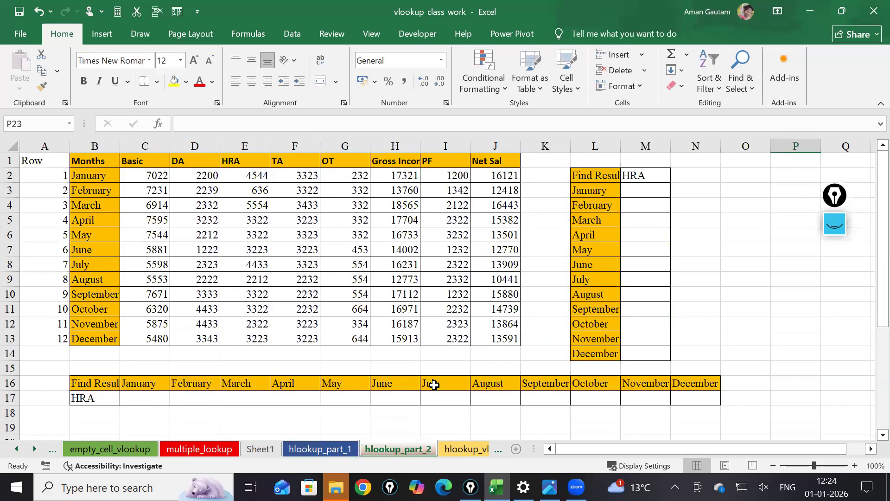
pyautogui.click(642, 190)
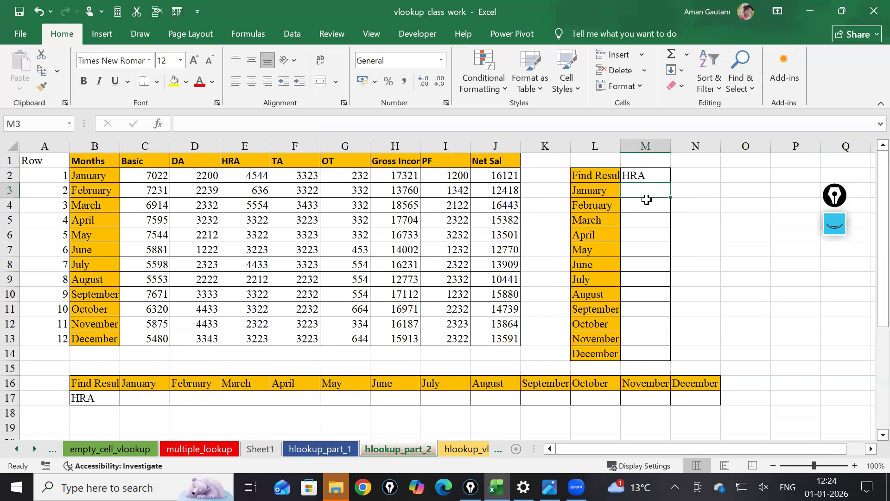
pyautogui.click(644, 175)
pyautogui.moveTo(642, 193); pyautogui.dragTo(640, 350)
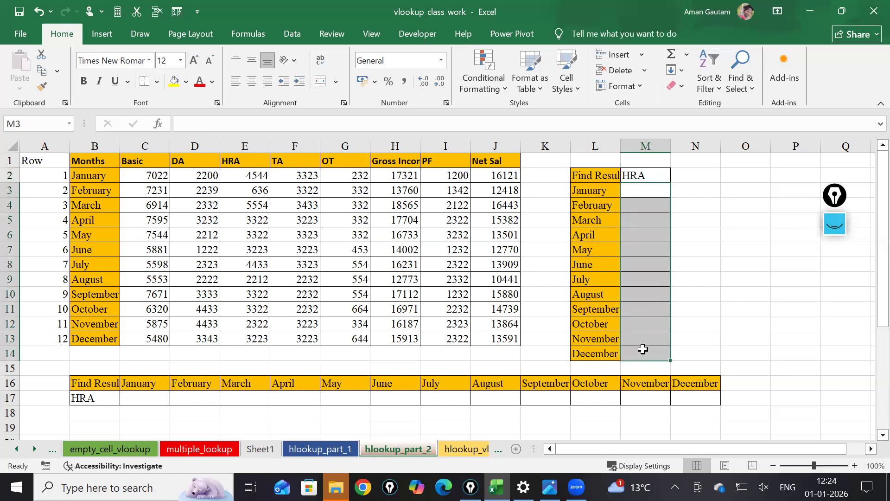
pyautogui.moveTo(645, 196); pyautogui.dragTo(646, 356)
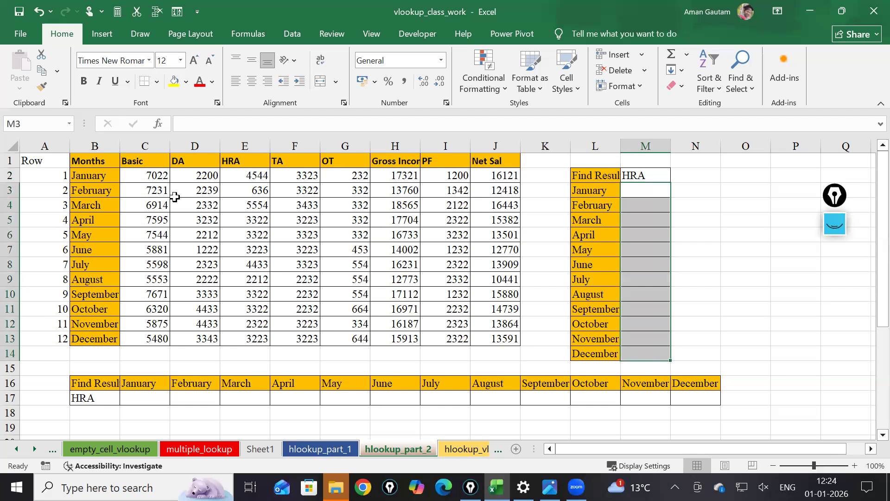
pyautogui.click(259, 164)
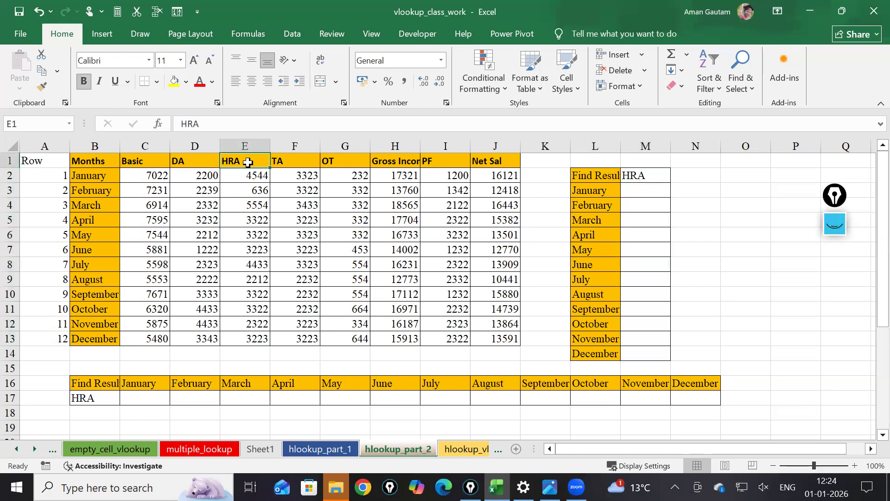
pyautogui.moveTo(246, 175); pyautogui.dragTo(248, 334)
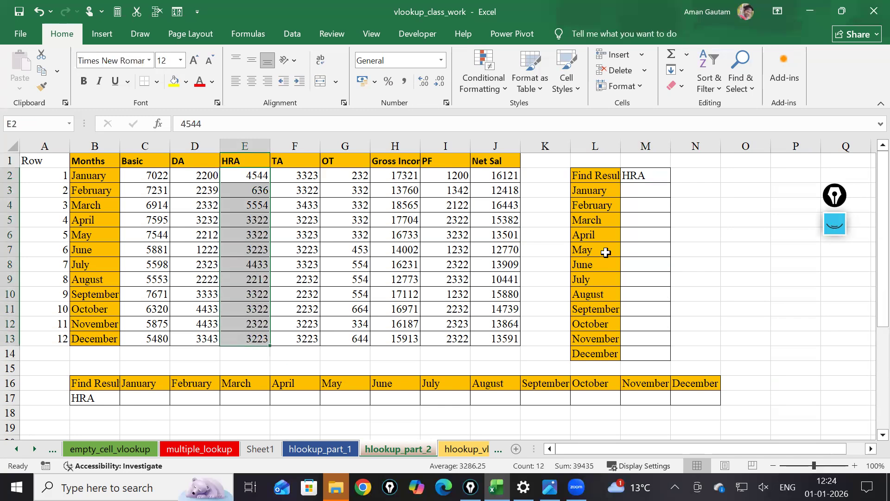
pyautogui.click(641, 179)
pyautogui.moveTo(644, 188); pyautogui.dragTo(651, 353)
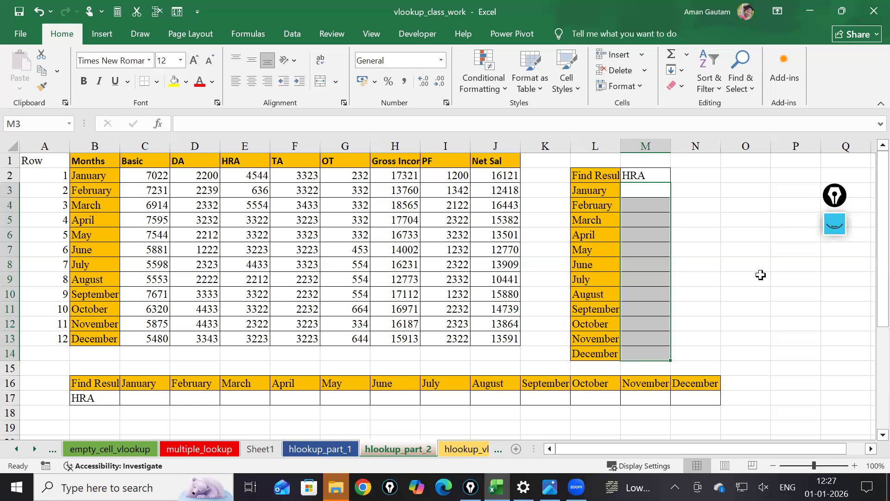
# - Start an HLOOKUP in January's result cell M3 with lookup value $M$2 and table array $B$1:$J$13
pyautogui.click(645, 188)
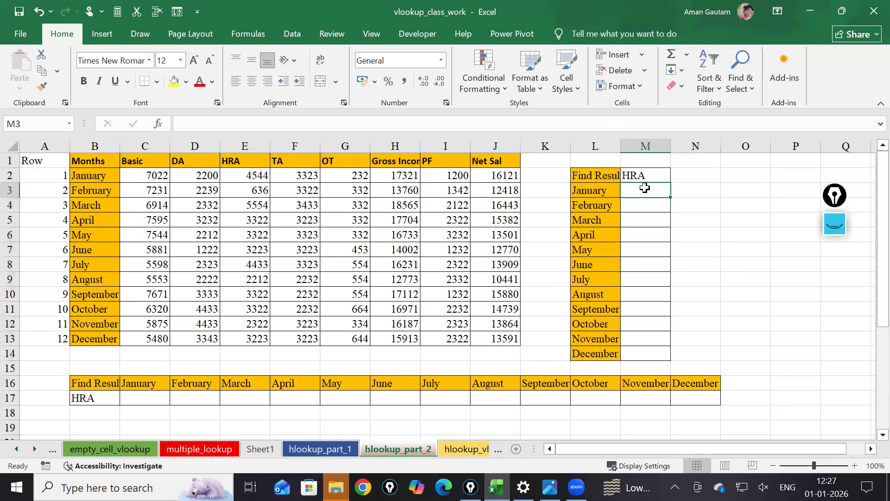
pyautogui.write('=hl')
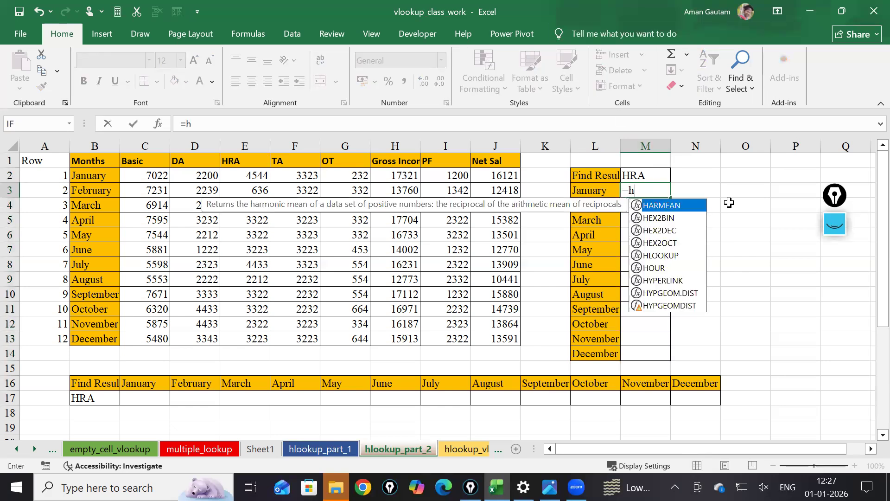
pyautogui.press('Tab')
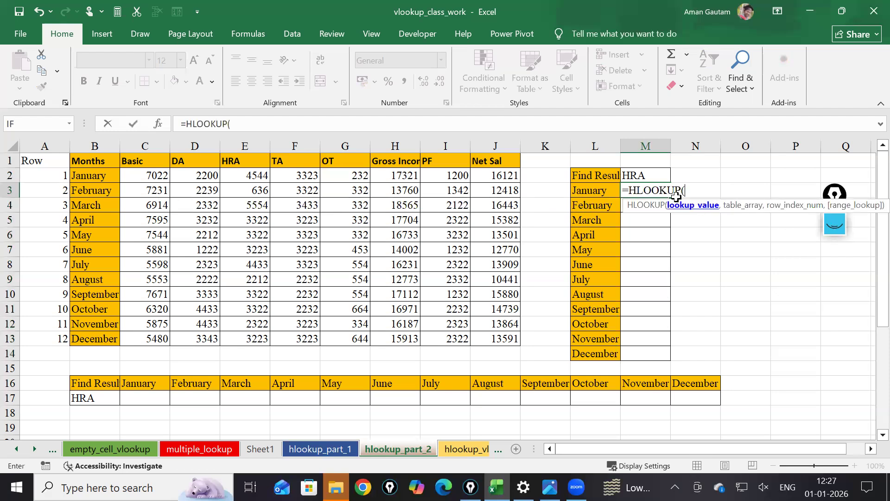
pyautogui.click(654, 178)
pyautogui.press('F4')
pyautogui.write(',')
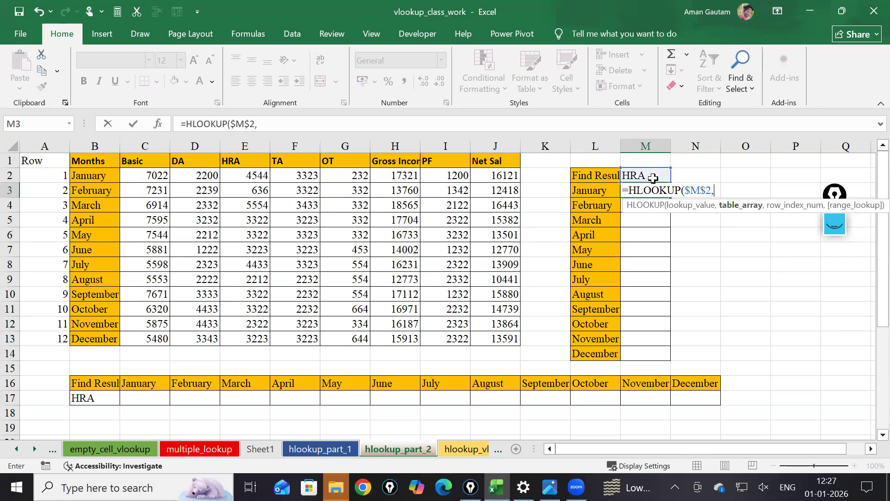
pyautogui.moveTo(92, 162); pyautogui.dragTo(493, 340)
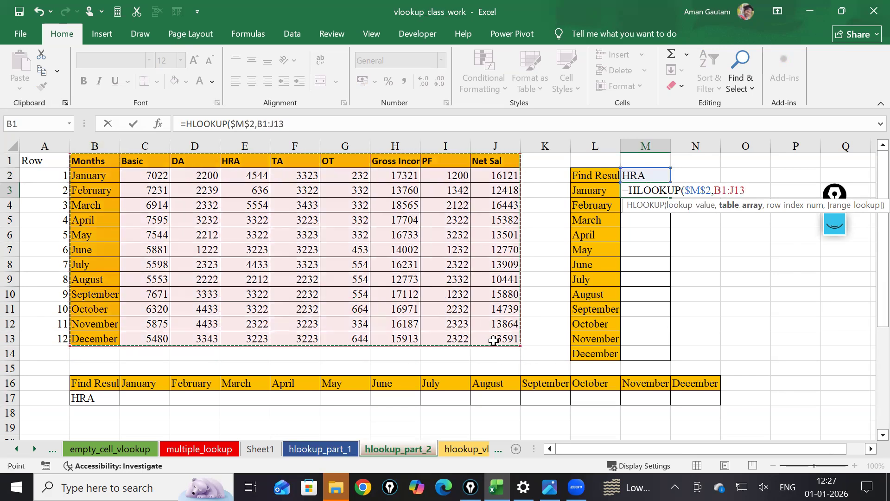
pyautogui.press('F4')
pyautogui.write(',')
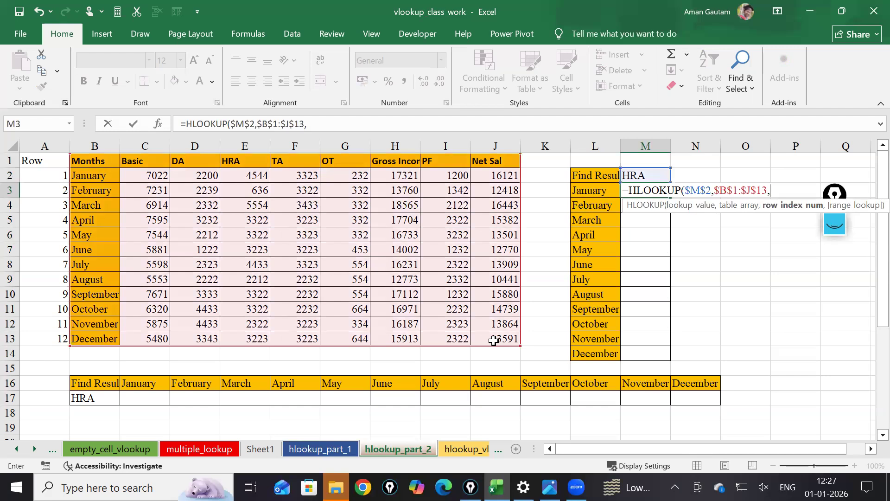
# - Complete the M3 HLOOKUP with row index ROWS($P$9:P10) and range lookup 0, and fill it down through December in M14
pyautogui.write('rows')
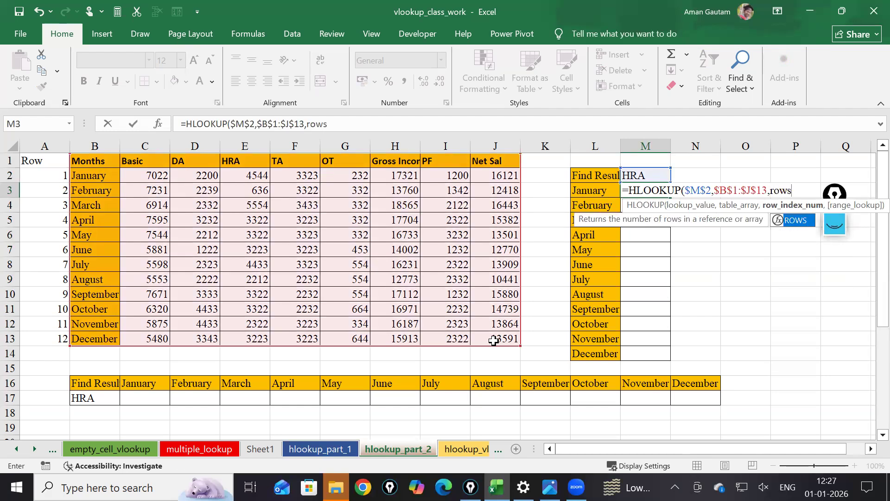
pyautogui.press('Tab')
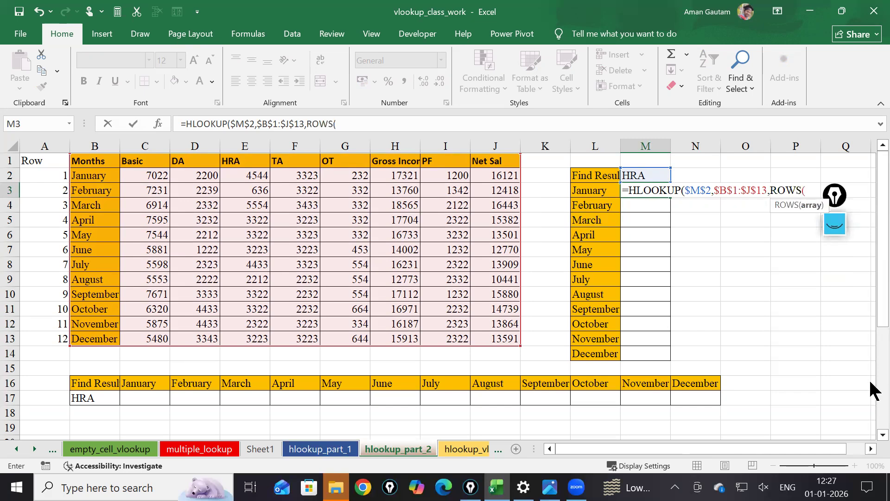
pyautogui.moveTo(800, 279); pyautogui.dragTo(799, 288)
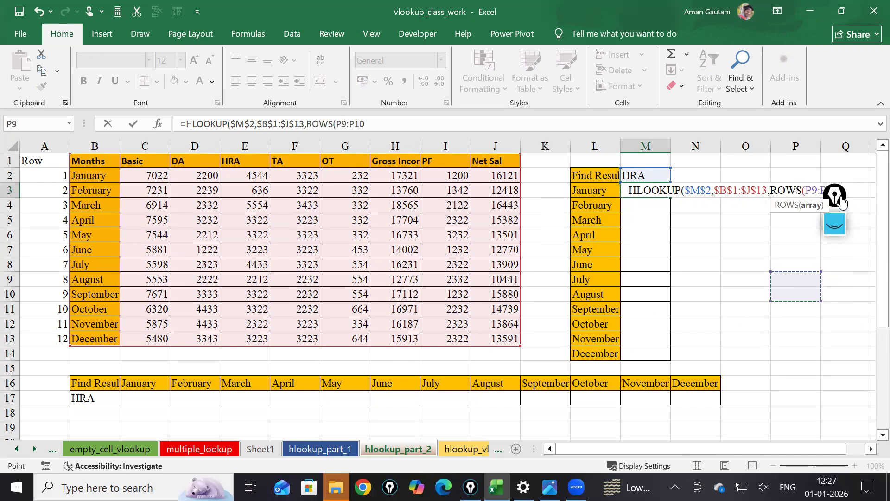
pyautogui.click(808, 191)
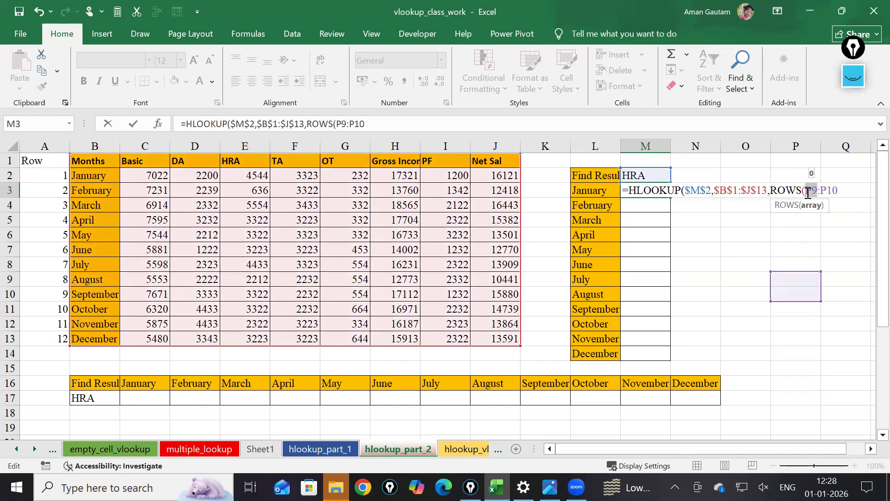
pyautogui.press('F4')
pyautogui.click(858, 191)
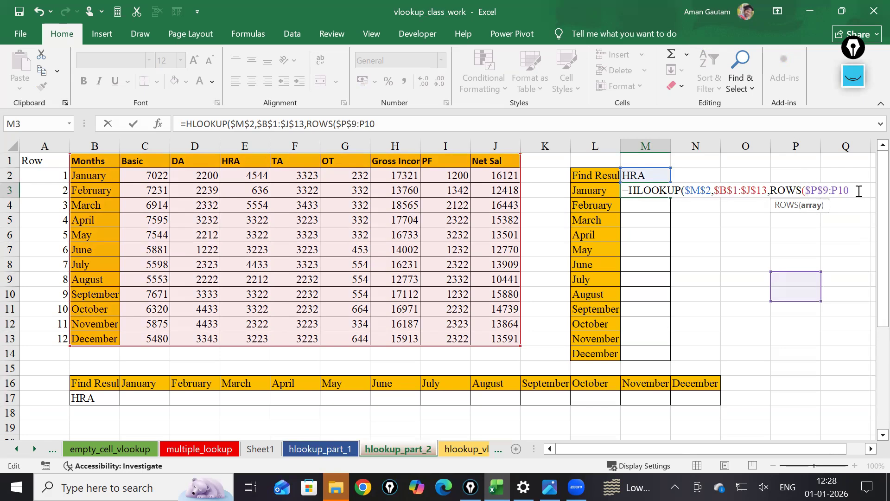
pyautogui.write('),0')
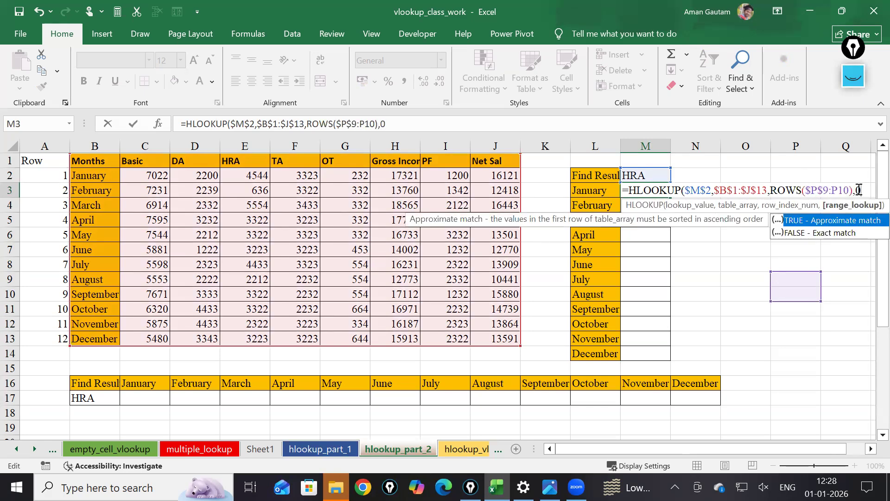
pyautogui.write(')')
pyautogui.press('Return')
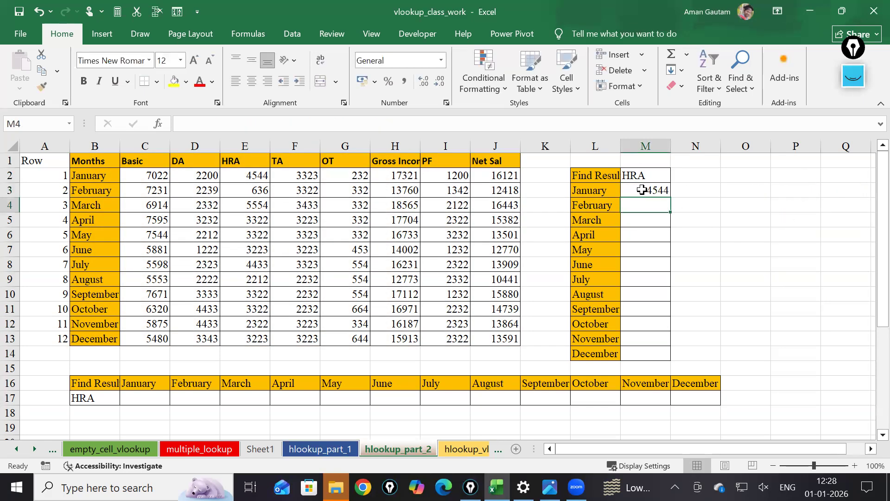
pyautogui.click(642, 190)
pyautogui.doubleClick(670, 197)
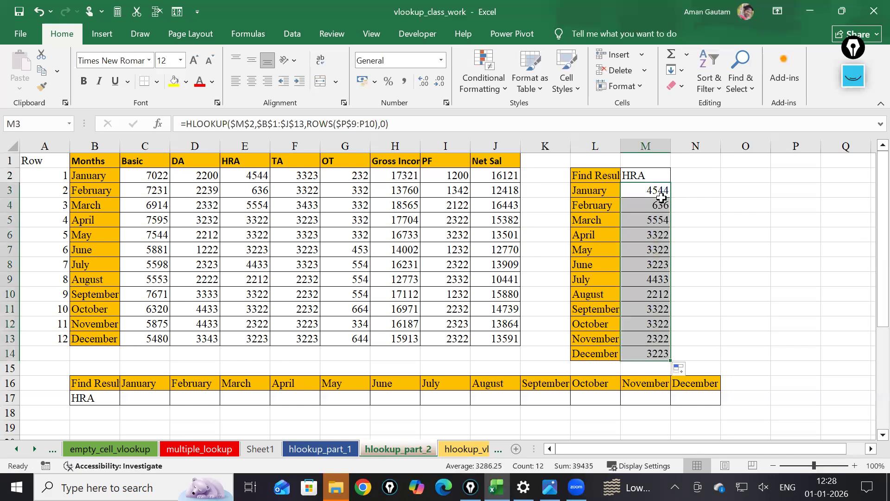
# - Examine the HLOOKUP formula in M3 at enlarged zoom, focusing on the $P$9:P10 range inside ROWS
pyautogui.doubleClick(659, 190)
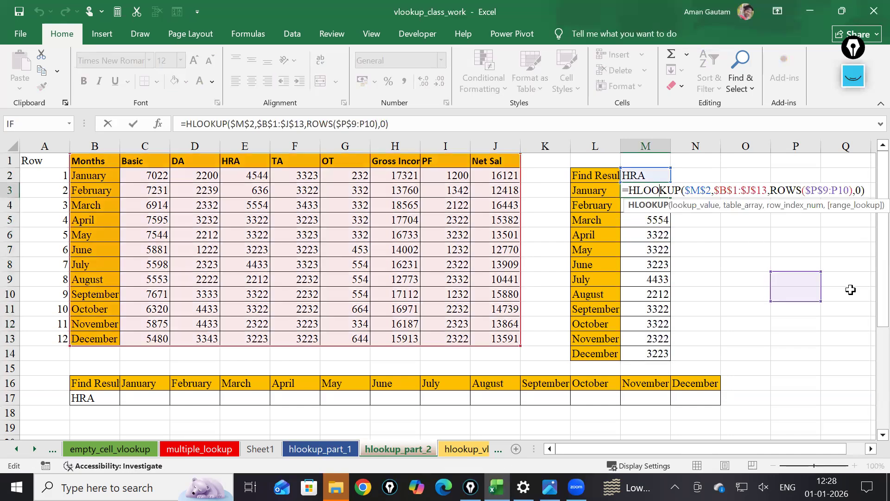
pyautogui.click(747, 229)
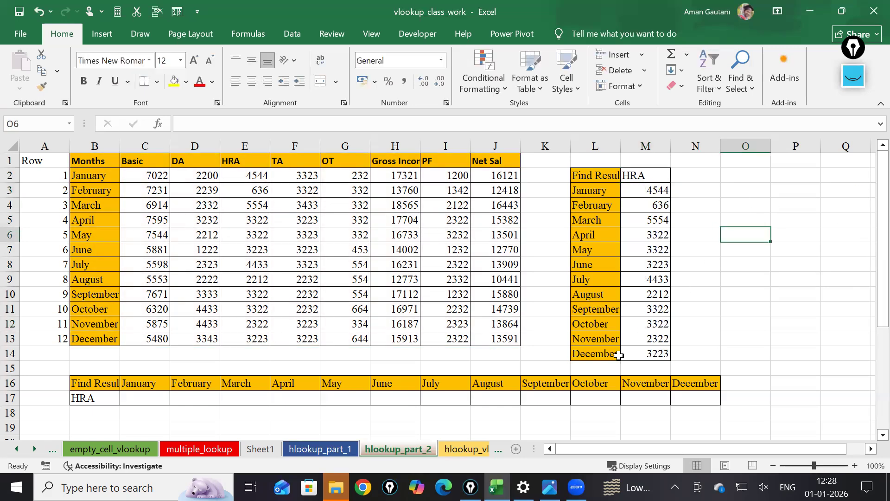
pyautogui.keyDown('ctrl'); pyautogui.scroll(6, 700, 295); pyautogui.keyUp('ctrl')
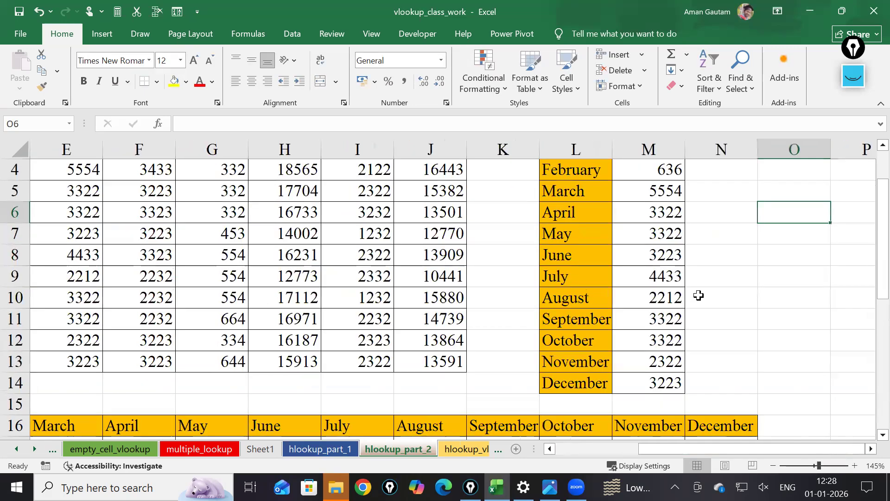
pyautogui.scroll(2, 672, 301)
pyautogui.keyDown('ctrl'); pyautogui.scroll(1, 672, 284); pyautogui.keyUp('ctrl')
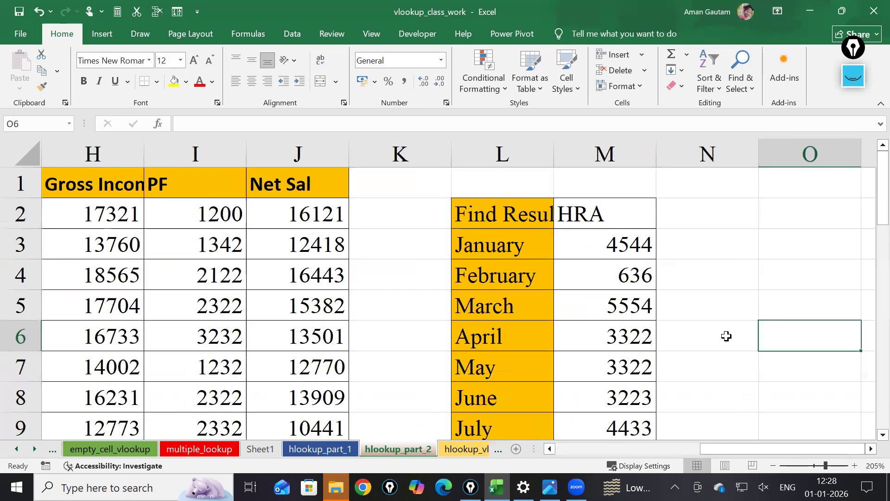
pyautogui.keyDown('ctrl'); pyautogui.scroll(3, 622, 294); pyautogui.keyUp('ctrl')
pyautogui.doubleClick(498, 230)
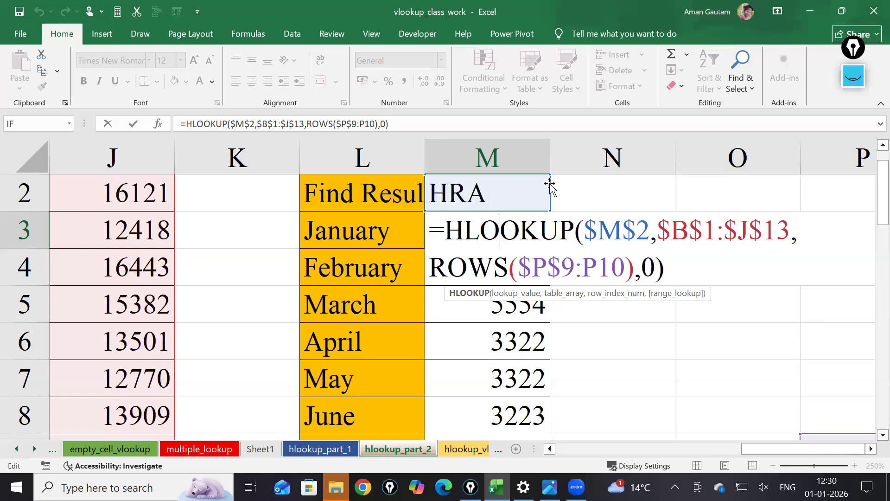
pyautogui.moveTo(519, 268); pyautogui.dragTo(626, 266)
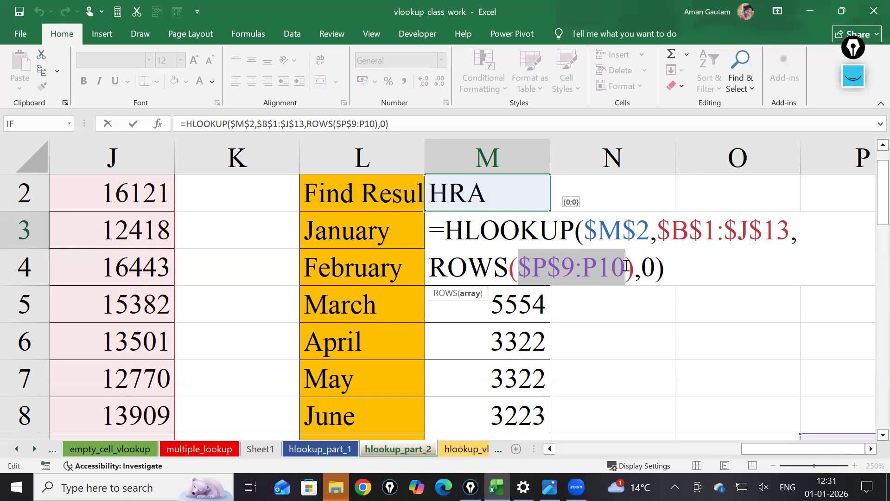
pyautogui.press('Return')
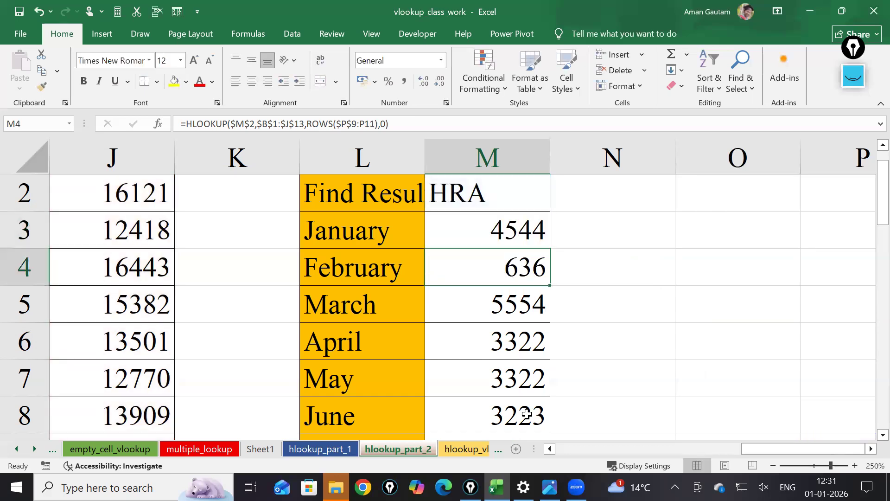
# - Switch to the open Photos image viewer window
pyautogui.click(549, 487)
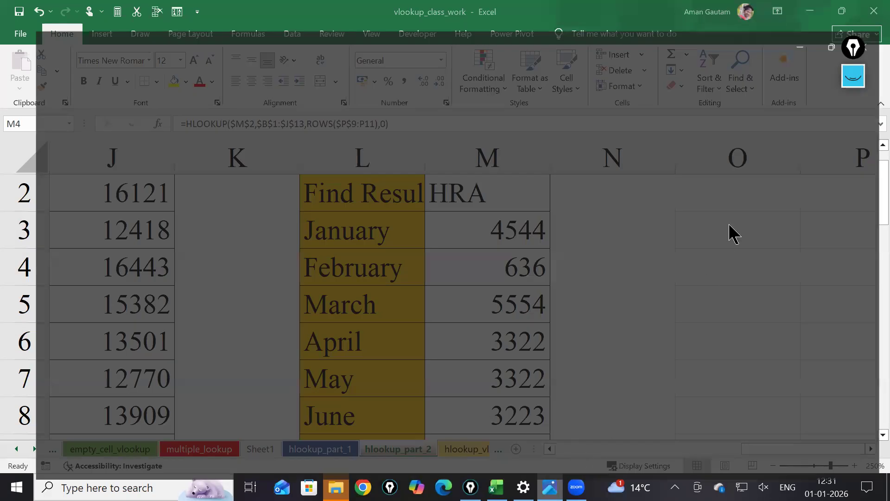